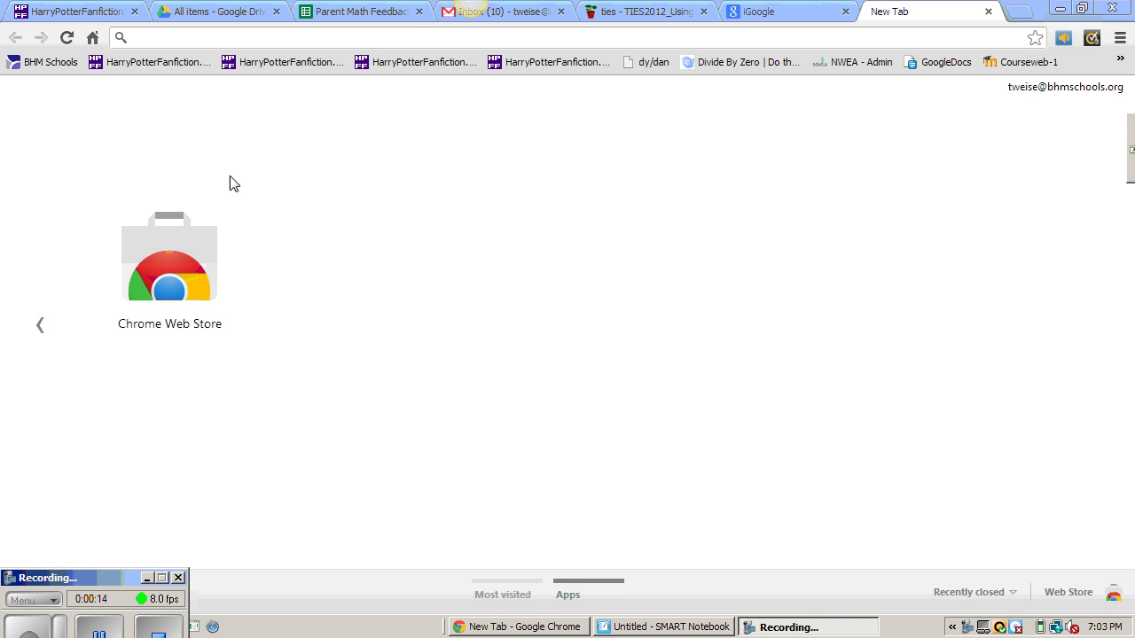
Step: Go to google.com in the new browser tab and open Google Drive
click(219, 37)
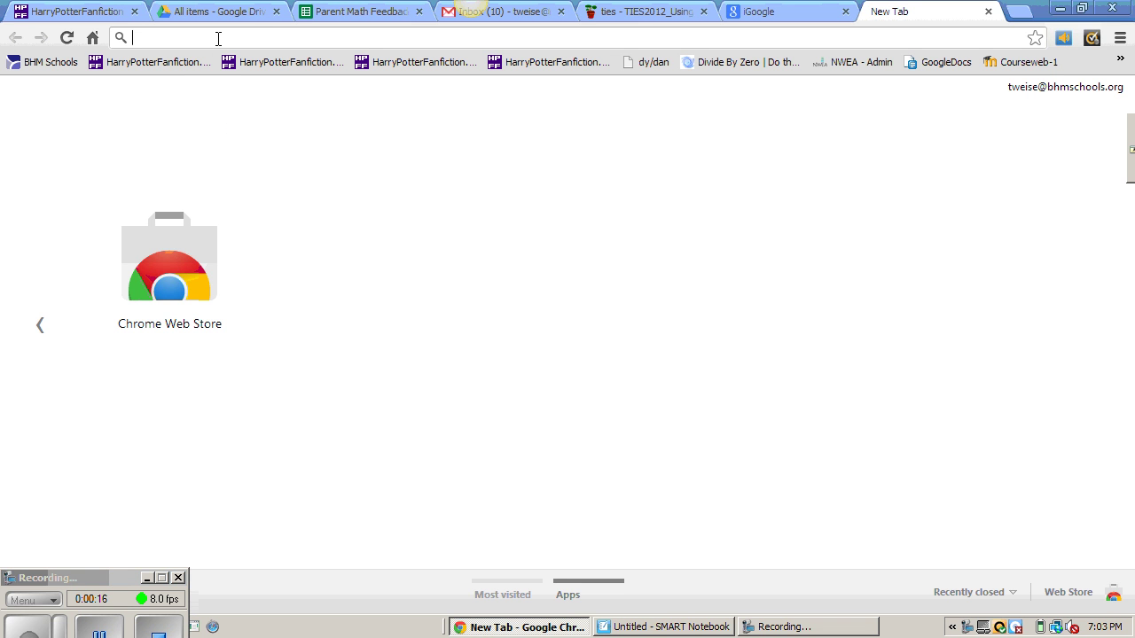
text(go)
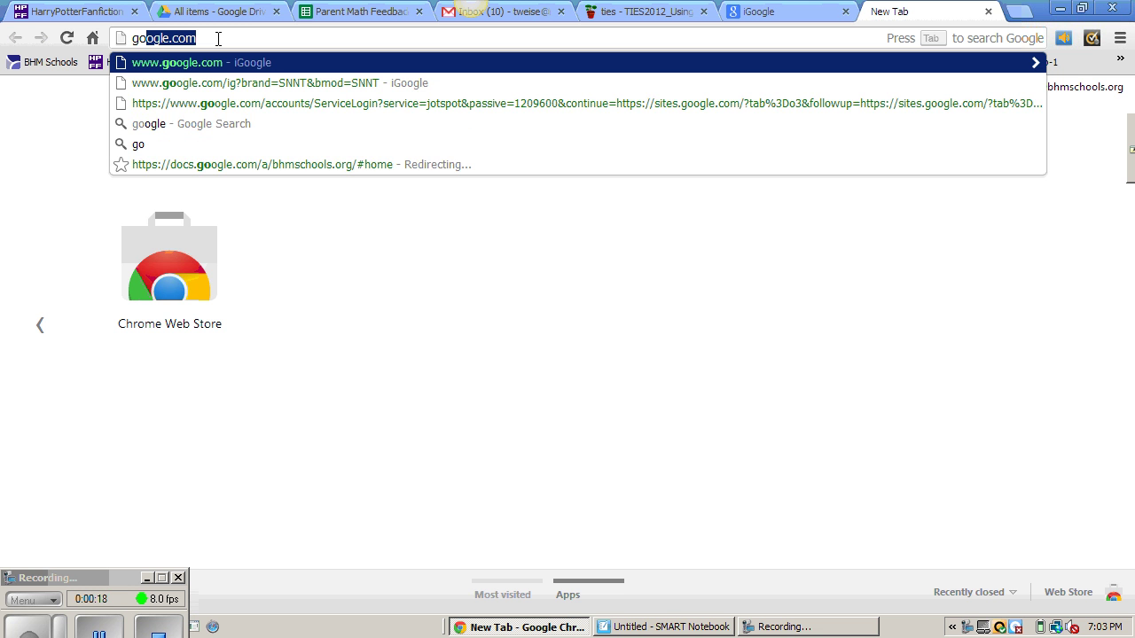
text(ogle.com)
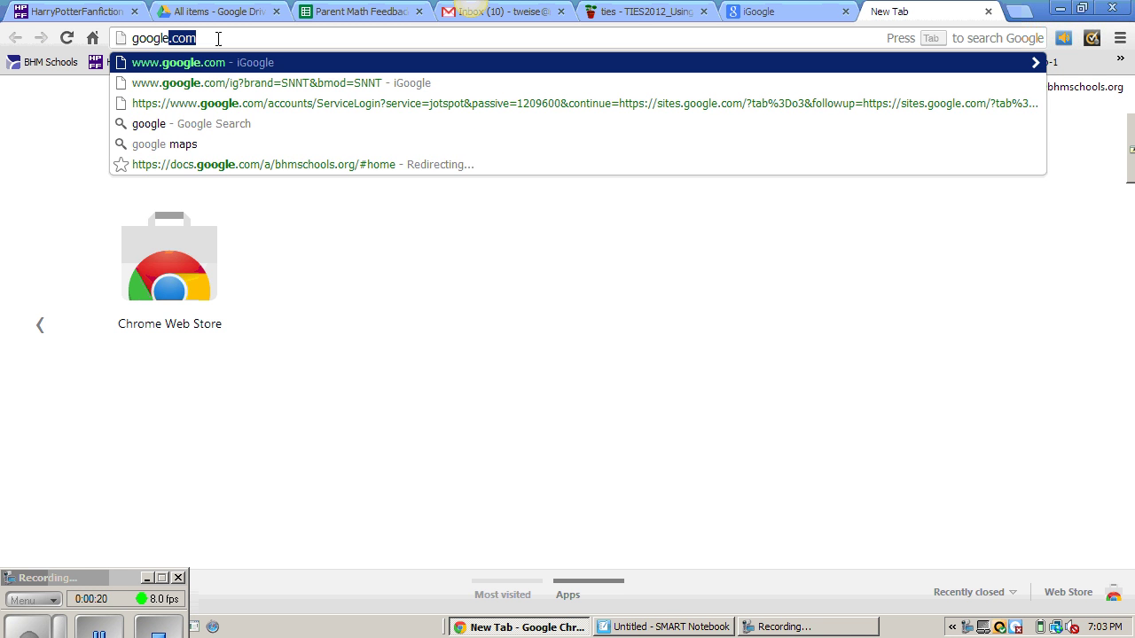
key(Return)
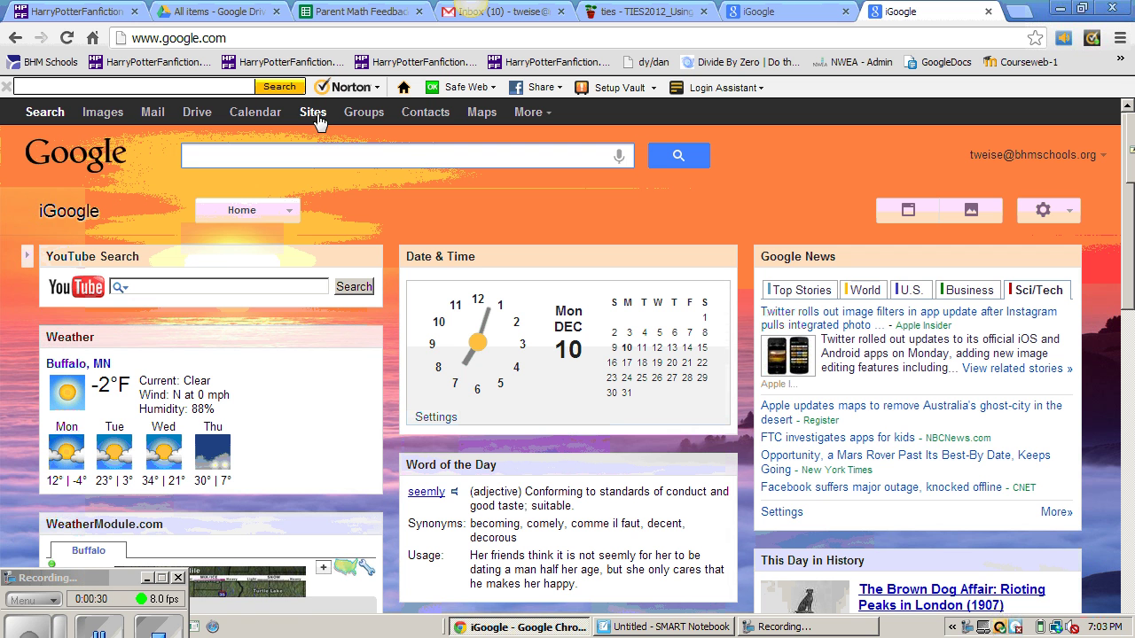
click(197, 115)
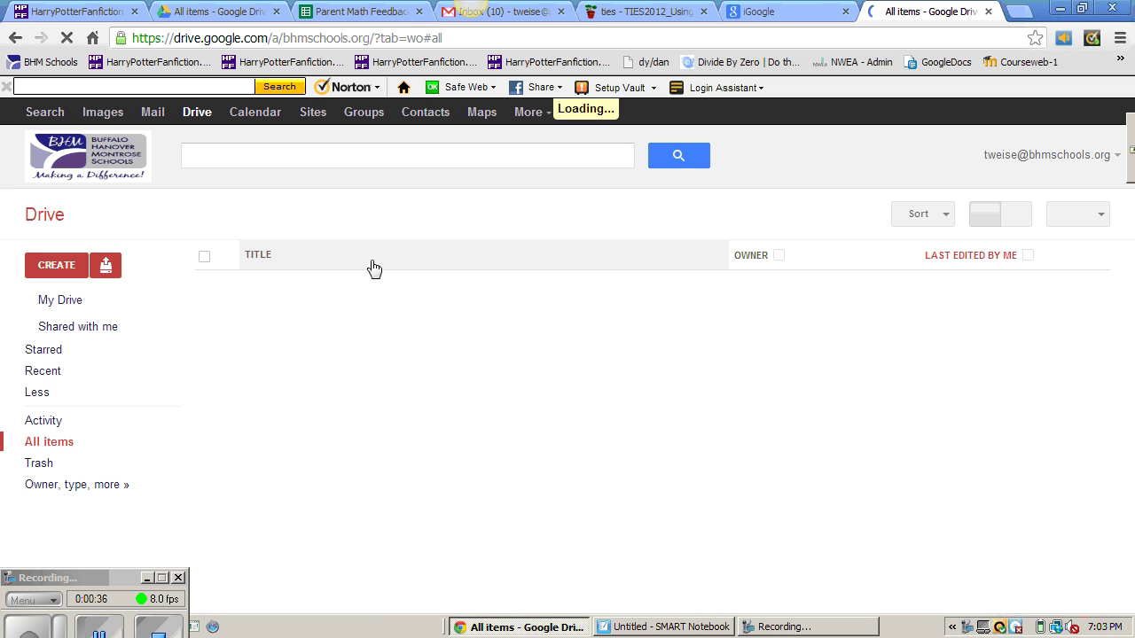
Step: Create a new form and remove its Buffalo-Hanover-Montrose Schools sign-in requirement, accepting access from outside the domain
click(53, 268)
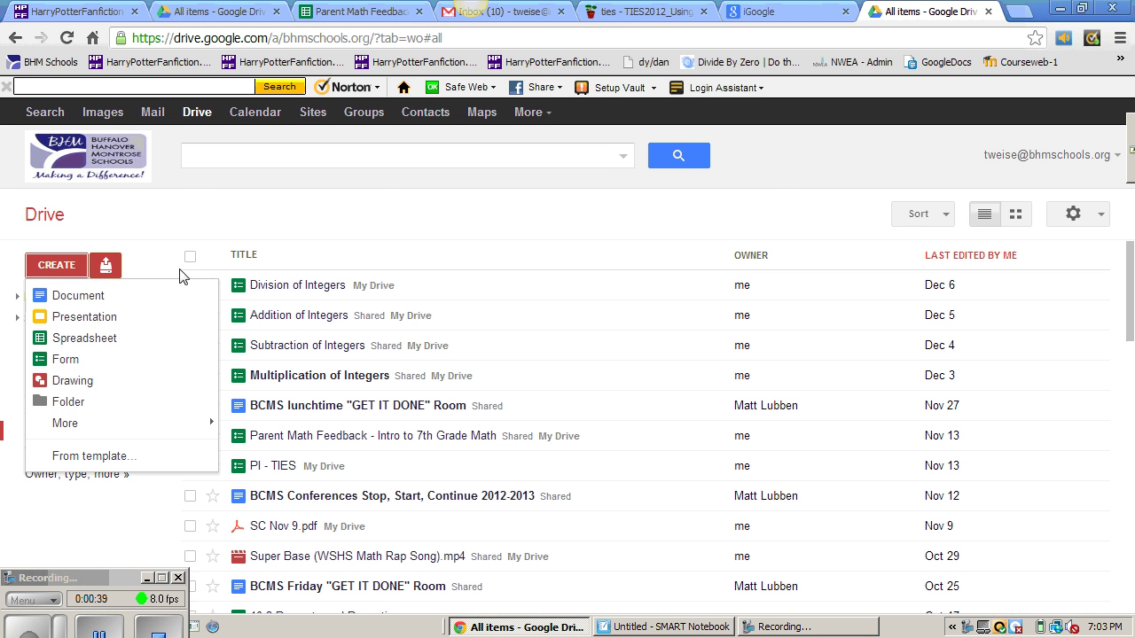
click(64, 359)
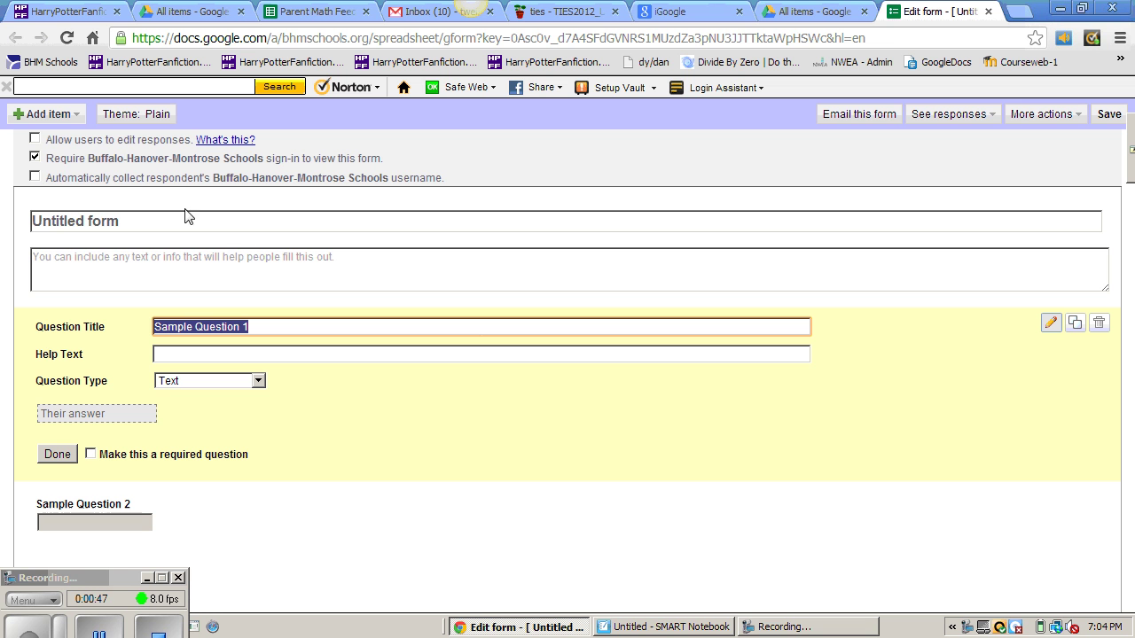
click(35, 157)
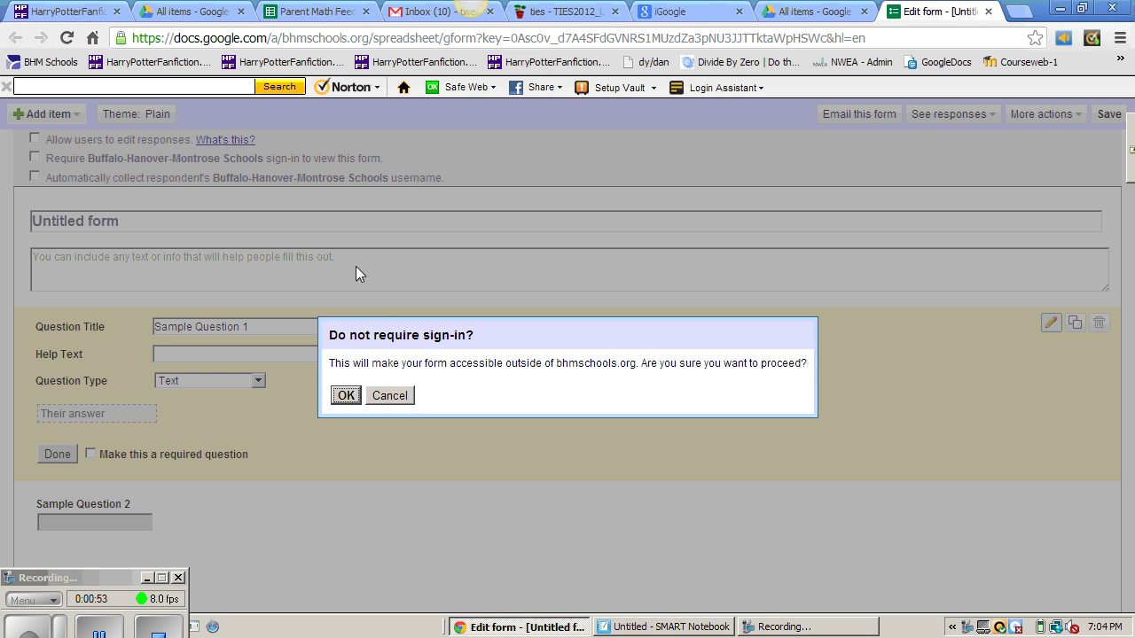
click(345, 396)
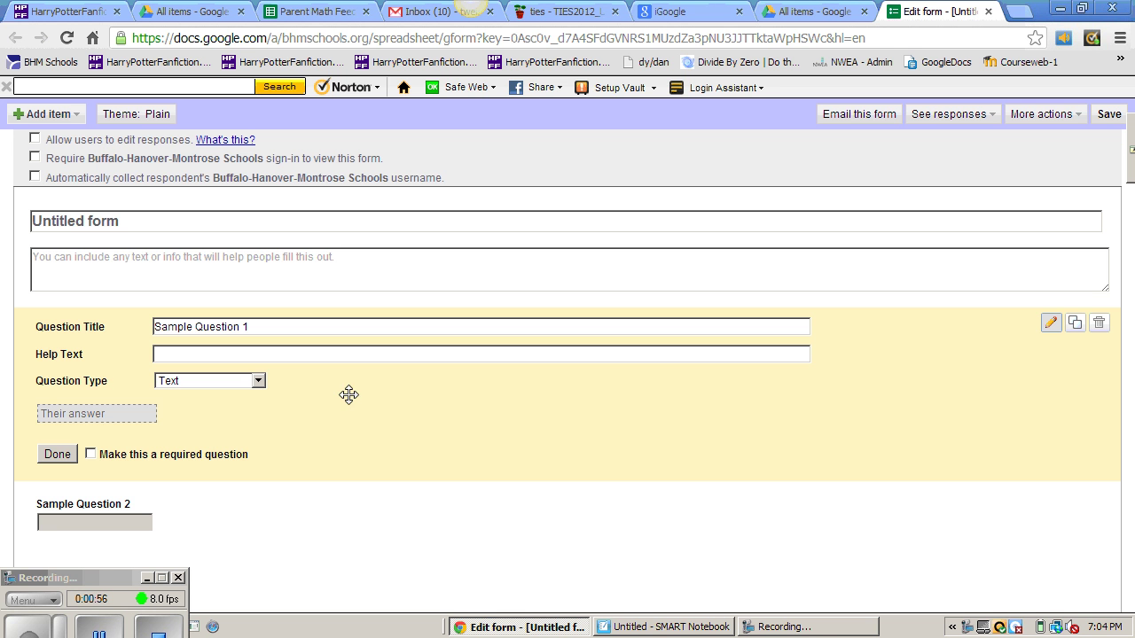
Step: Replace the form's title with "Parent Information for Math 2012-2013"
click(331, 218)
key(BackSpace)
key(BackSpace)
key(BackSpace)
key(BackSpace)
key(BackSpace)
key(BackSpace)
key(BackSpace)
key(BackSpace)
key(BackSpace)
key(BackSpace)
key(BackSpace)
key(BackSpace)
key(BackSpace)
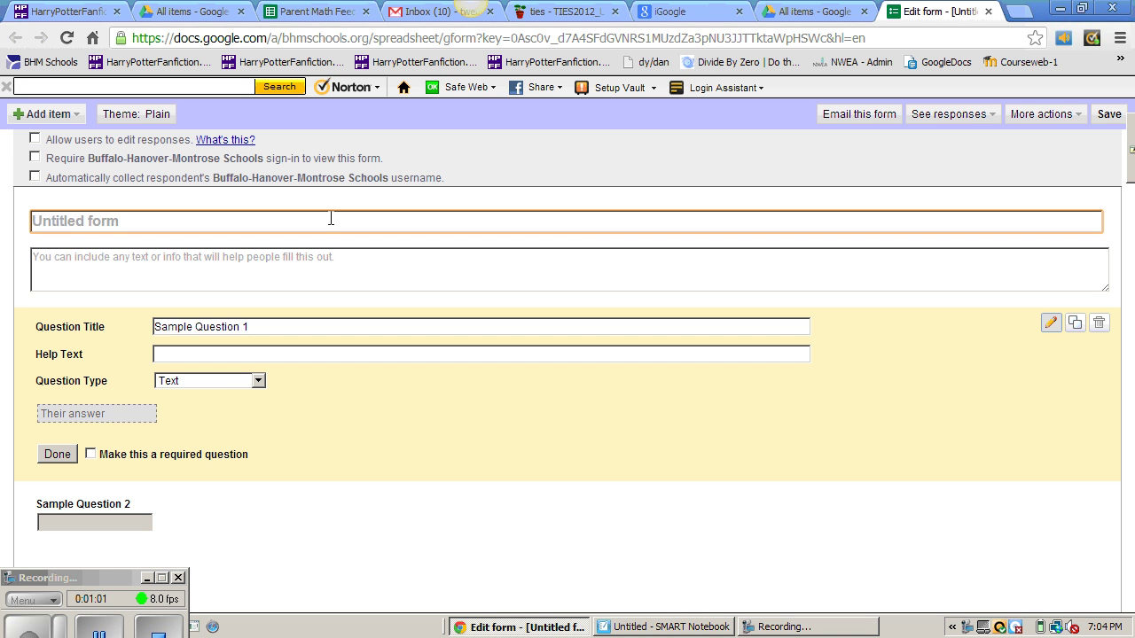
text(PArent)
key(BackSpace)
key(BackSpace)
key(BackSpace)
key(BackSpace)
key(BackSpace)
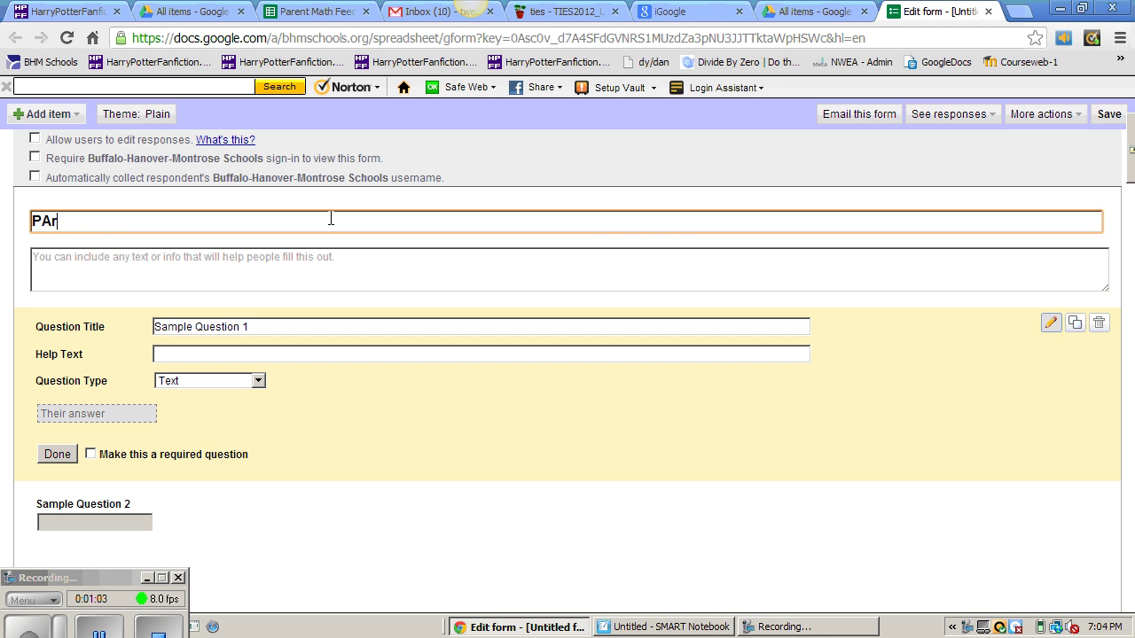
text(arent Information)
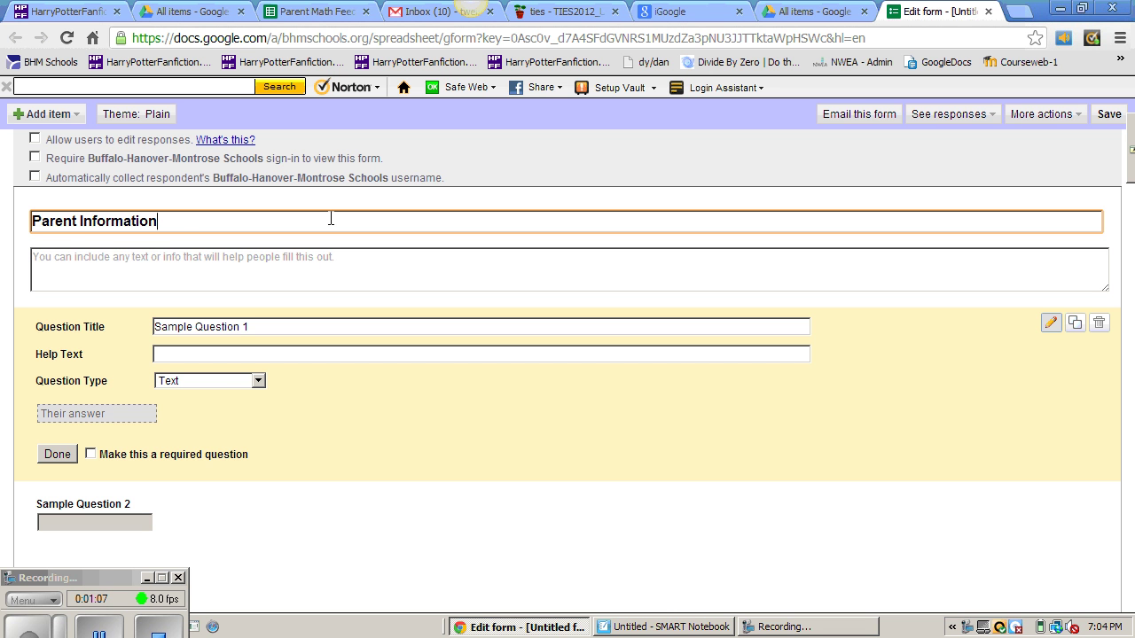
text( for Math 20)
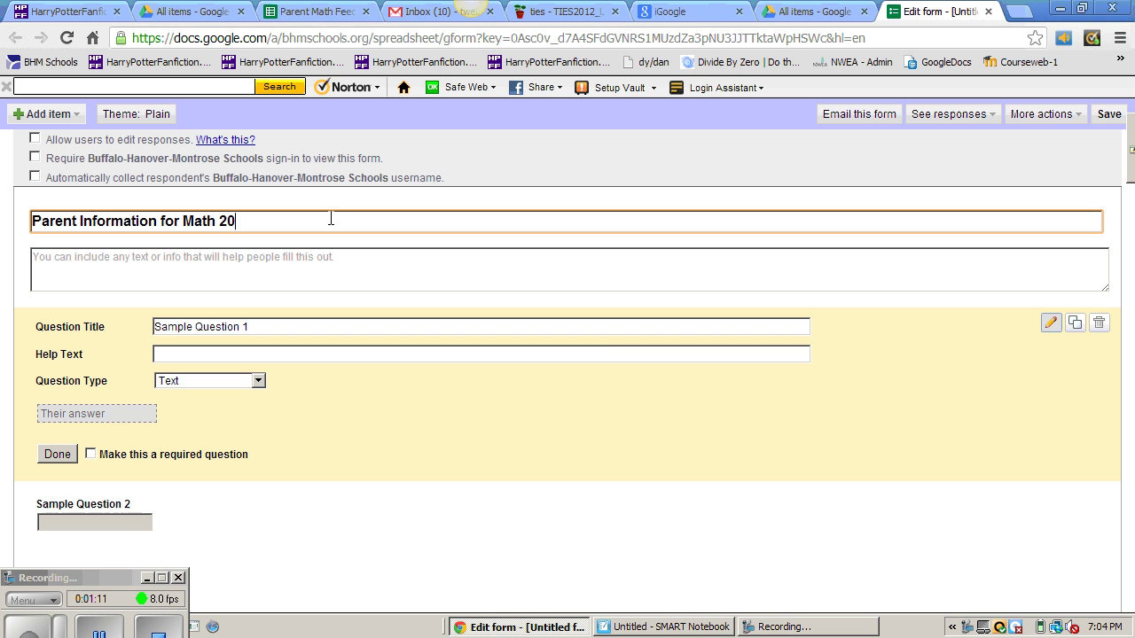
text(12-2013)
Step: Enter the form description "This form will help me to get to know your child before the school year begins."
click(343, 258)
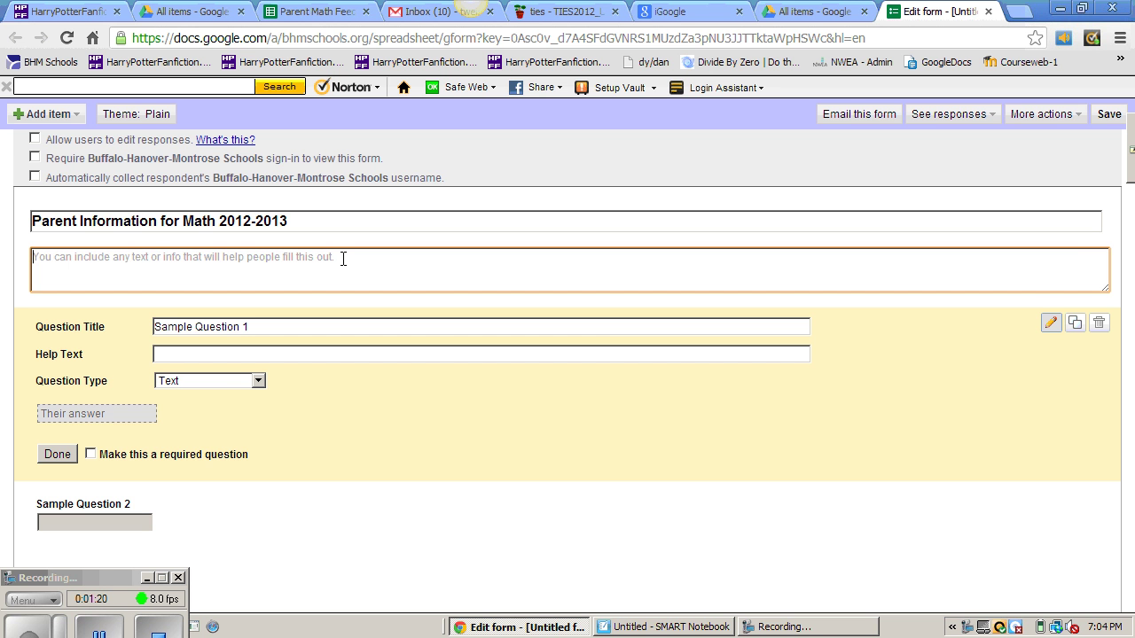
text(T)
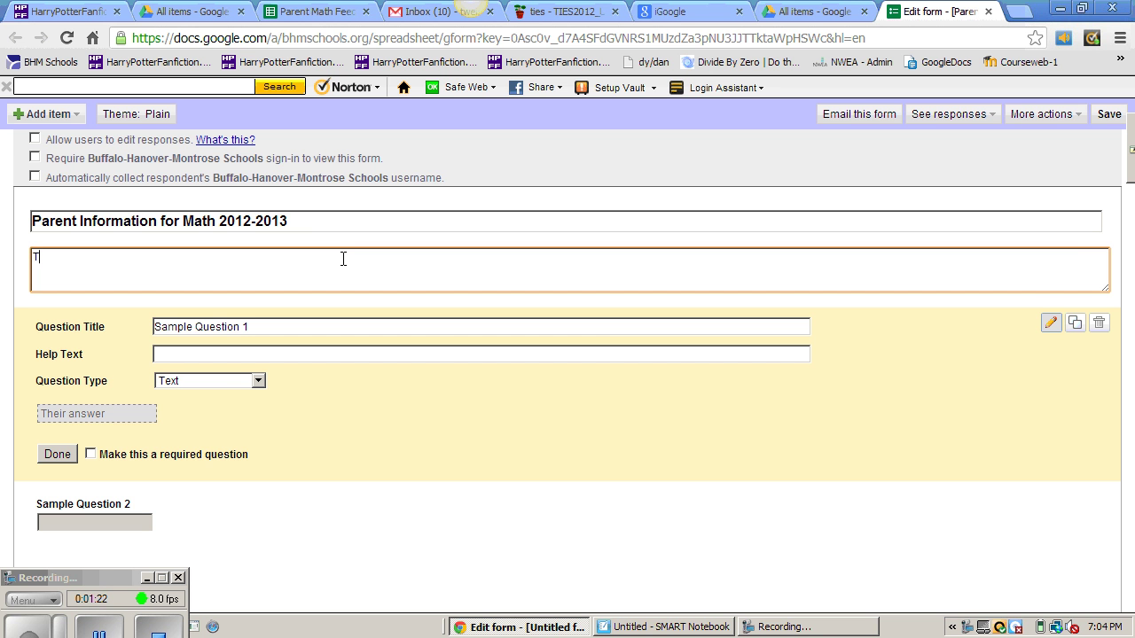
text(his form will help me y)
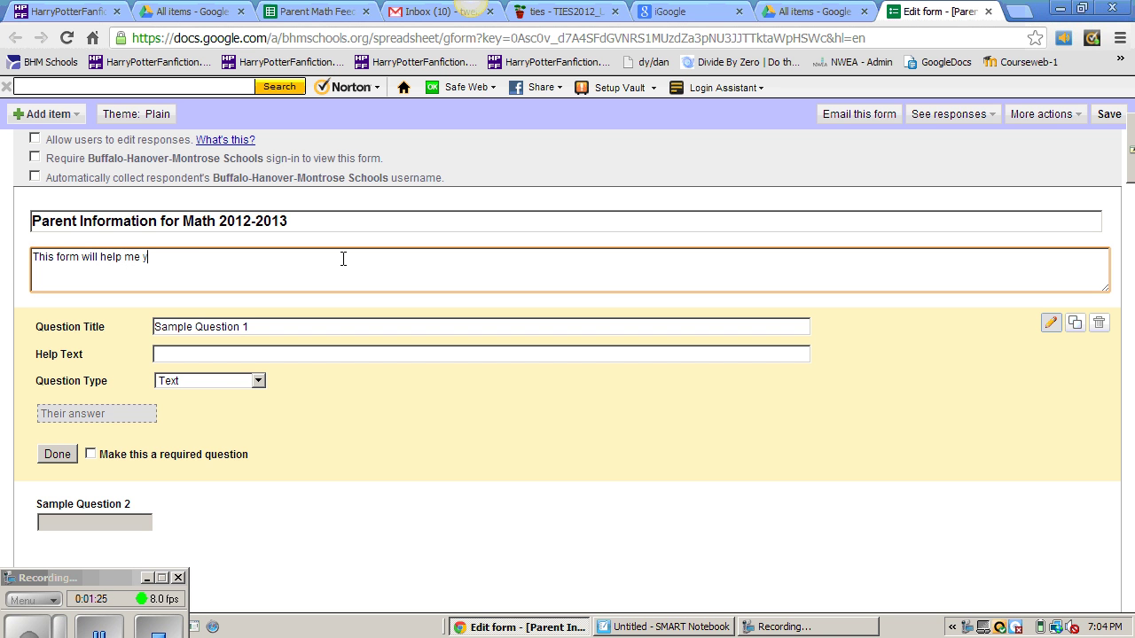
key(BackSpace)
text(to get to know your child )
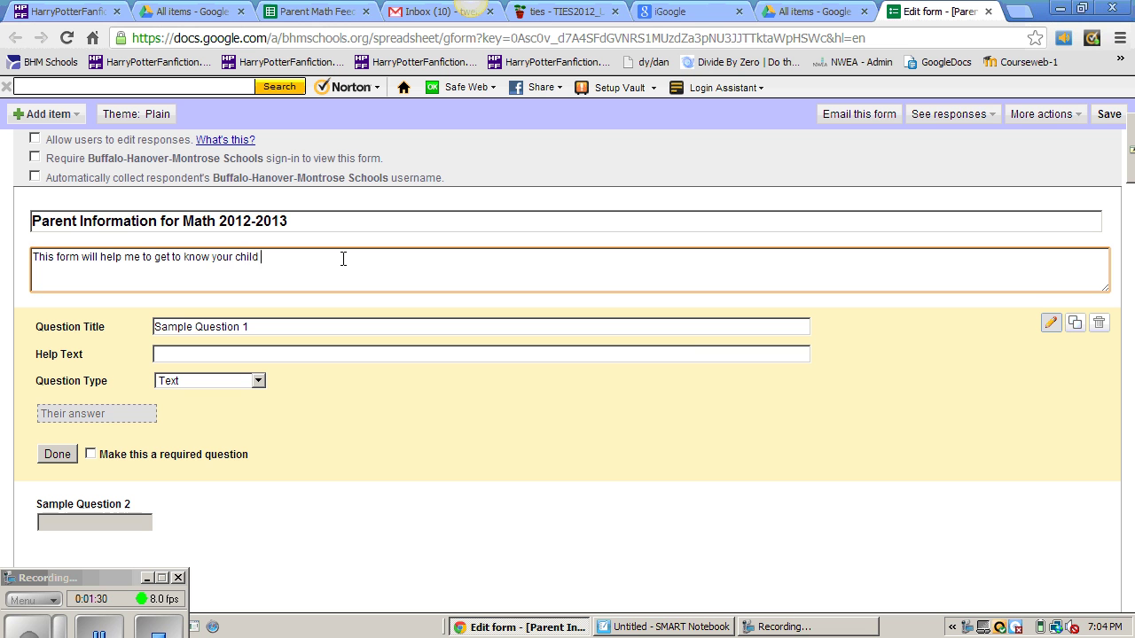
text(before the sschool)
key(BackSpace)
key(BackSpace)
key(BackSpace)
key(BackSpace)
key(BackSpace)
key(BackSpace)
text(chool year begins.)
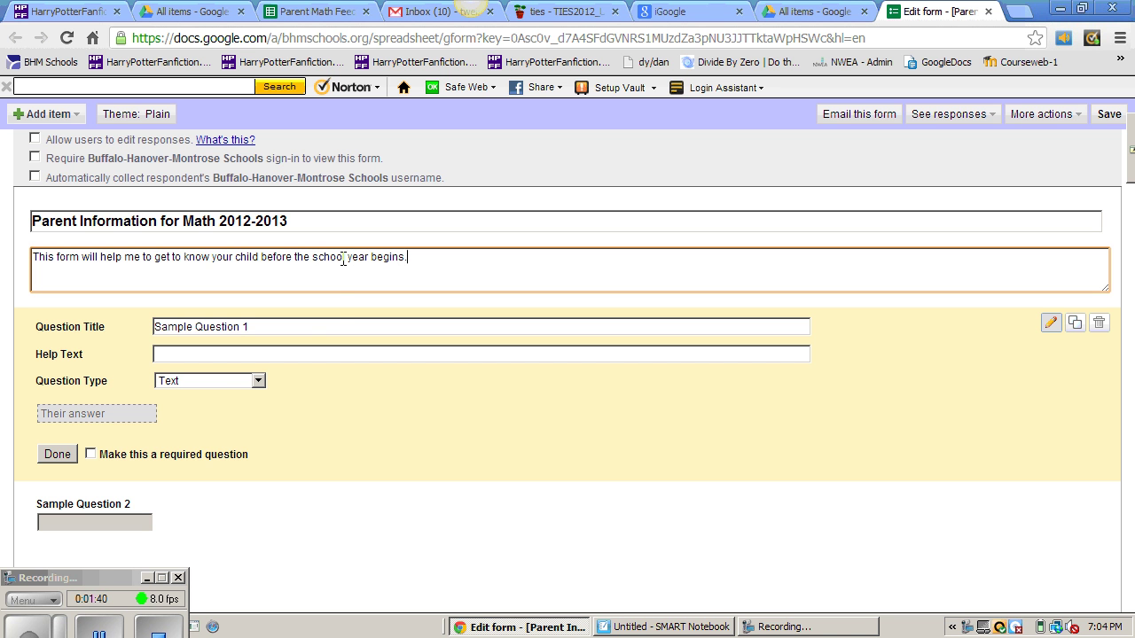
Step: Replace the first sample question's title with "What is your child's name?"
click(316, 326)
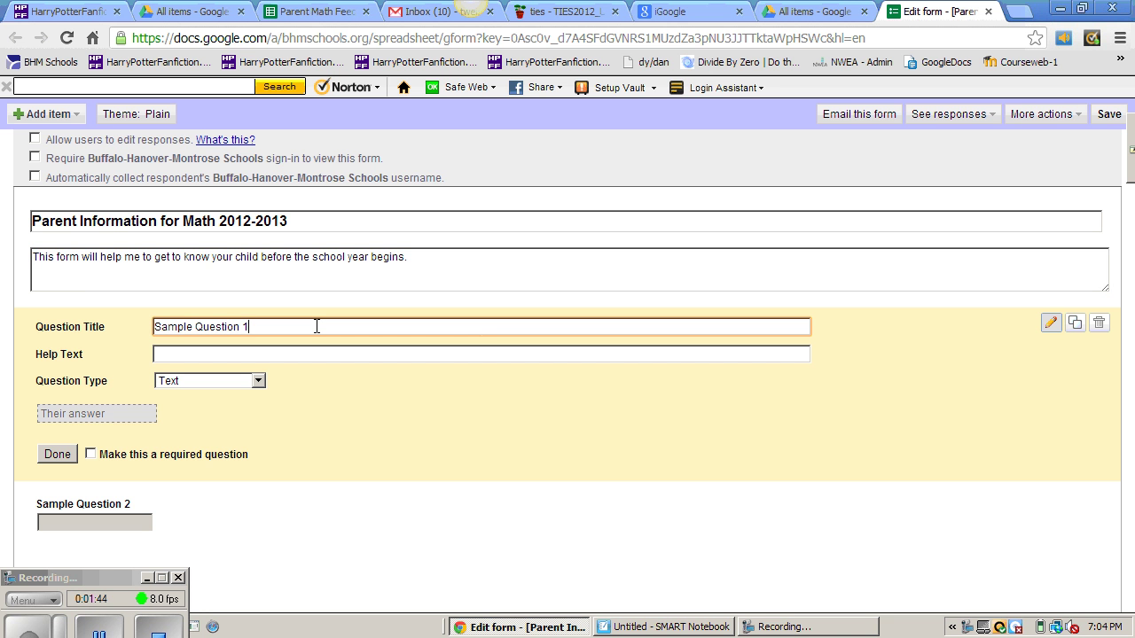
key(BackSpace)
key(BackSpace)
key(BackSpace)
key(BackSpace)
key(BackSpace)
key(BackSpace)
key(BackSpace)
key(BackSpace)
key(BackSpace)
key(BackSpace)
key(BackSpace)
key(BackSpace)
key(BackSpace)
key(BackSpace)
key(BackSpace)
key(BackSpace)
key(BackSpace)
text(Wha)
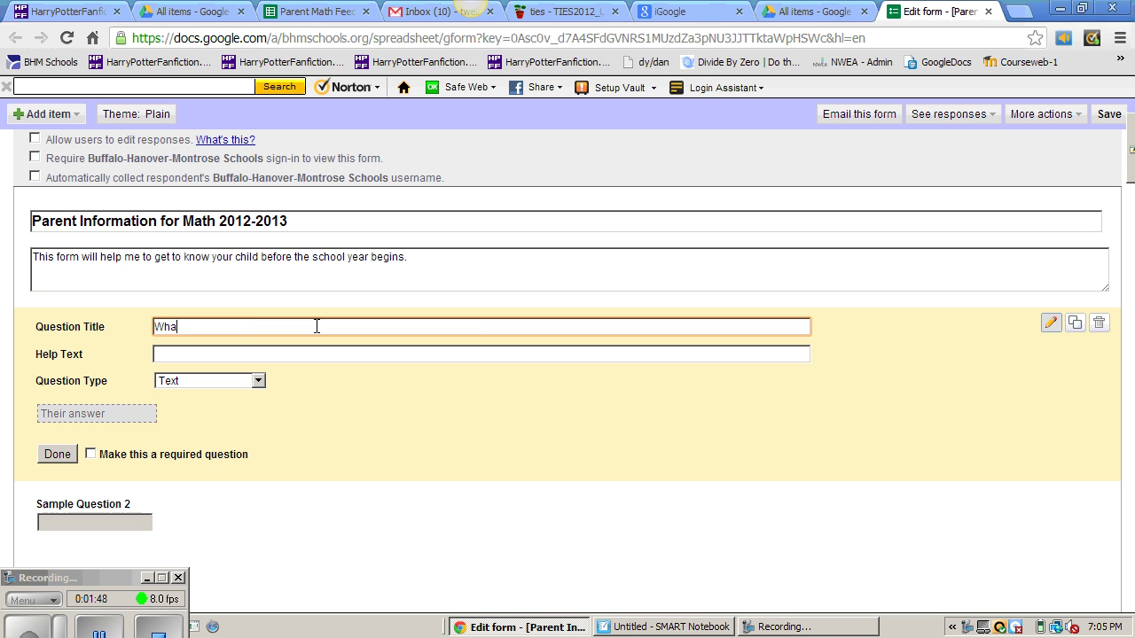
text(t is your child's name?)
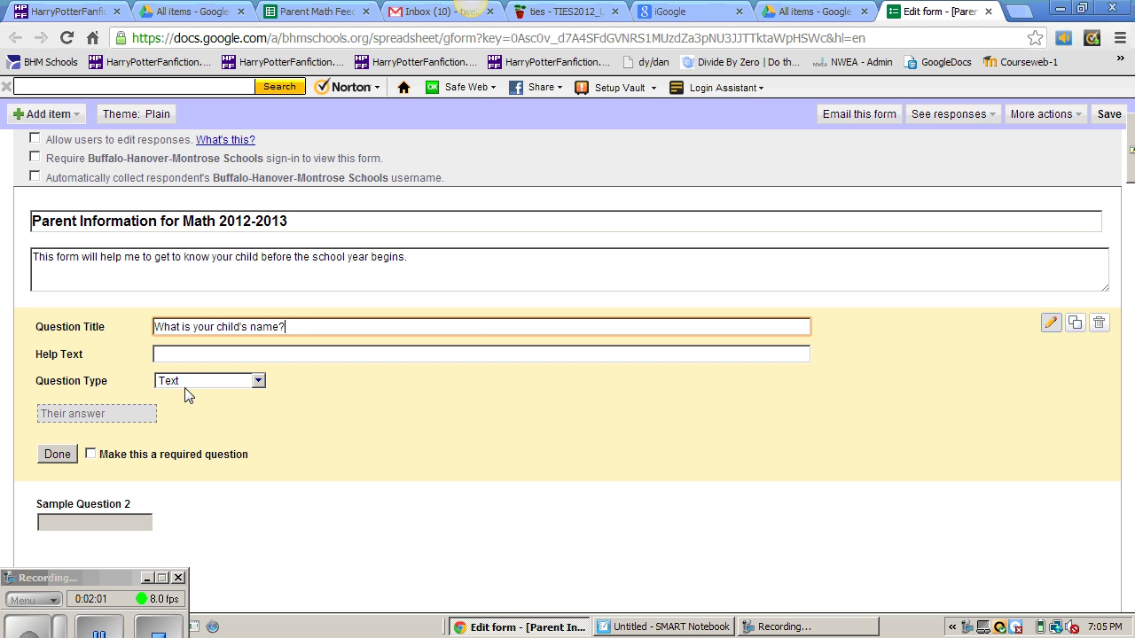
Step: Keep the child's name question as Text type, make it required and finish editing it
click(259, 384)
click(258, 385)
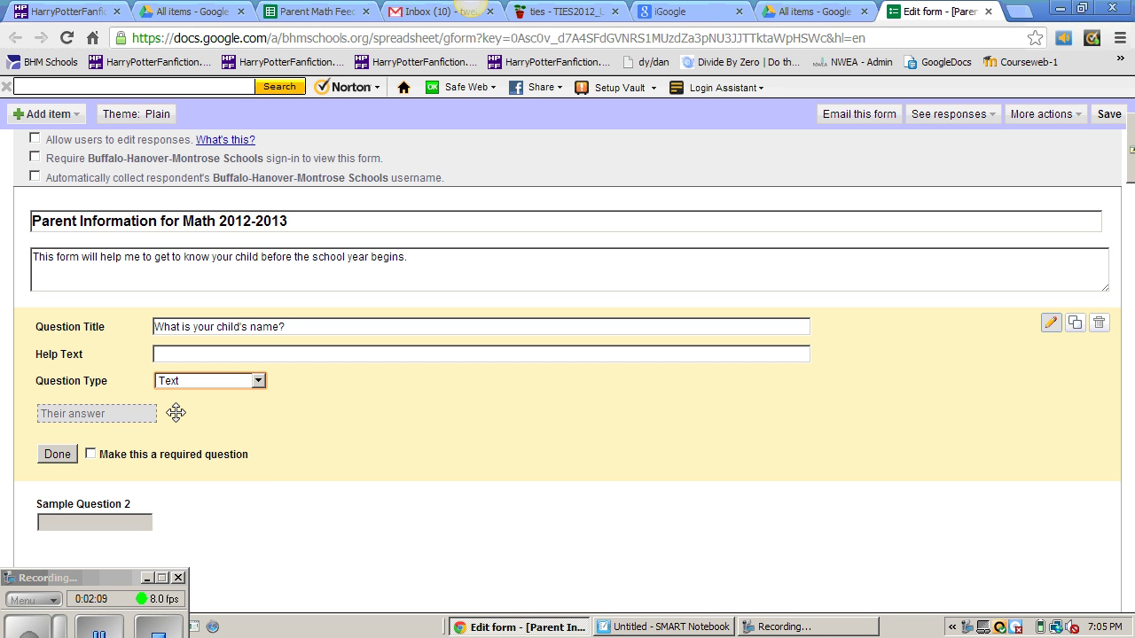
click(91, 456)
click(59, 455)
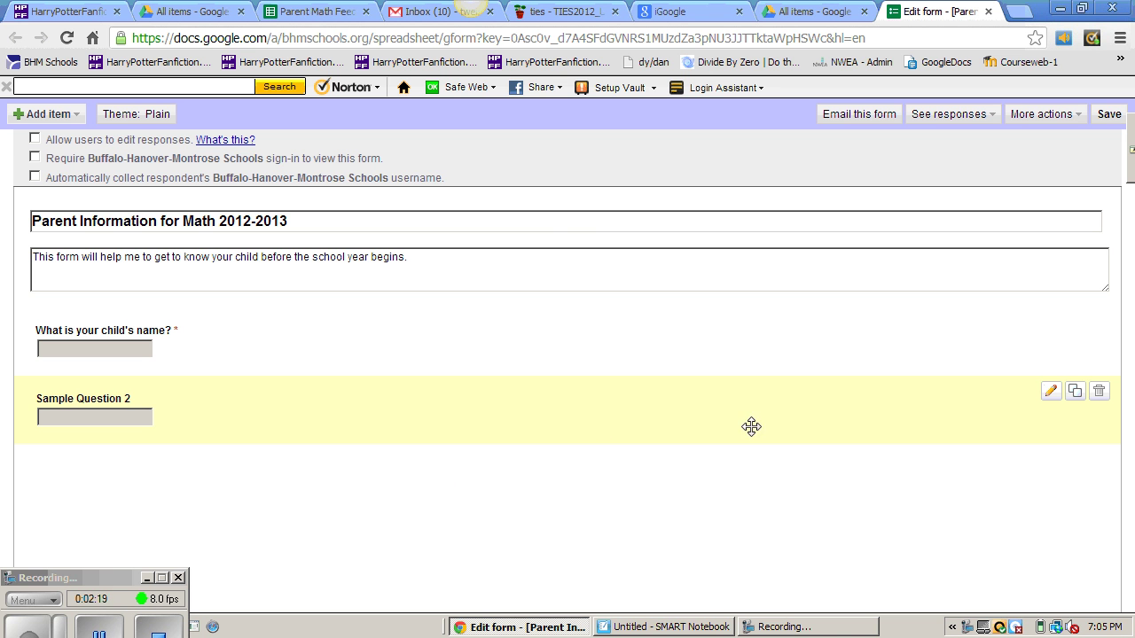
Step: Change the second sample question to "What is your name?" and make it a required question
click(1051, 397)
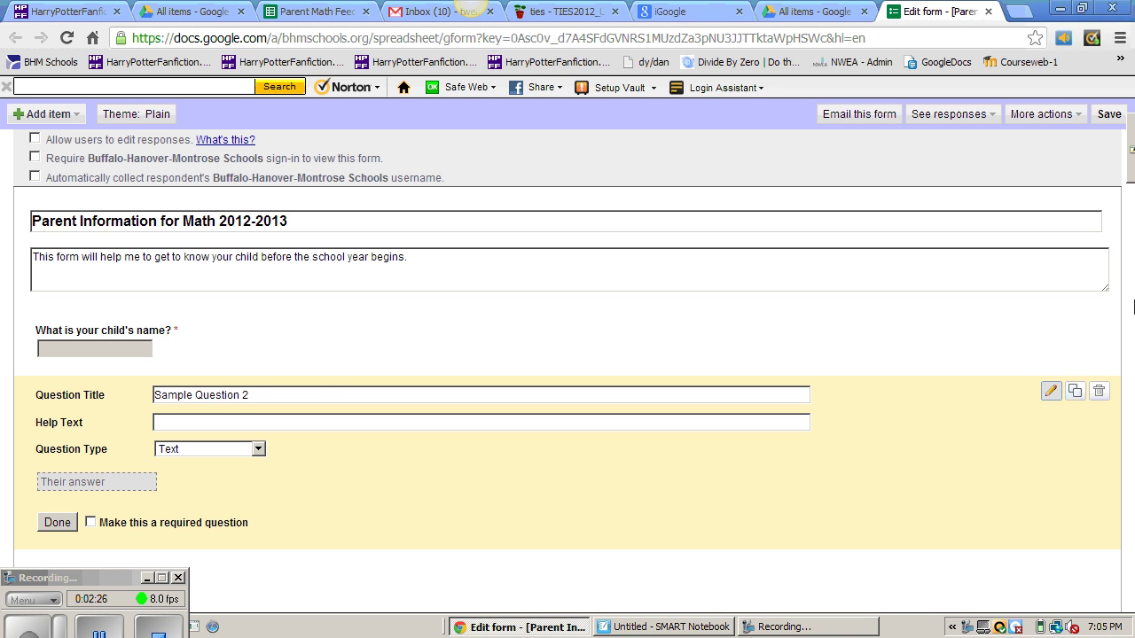
drag(271, 393, 156, 397)
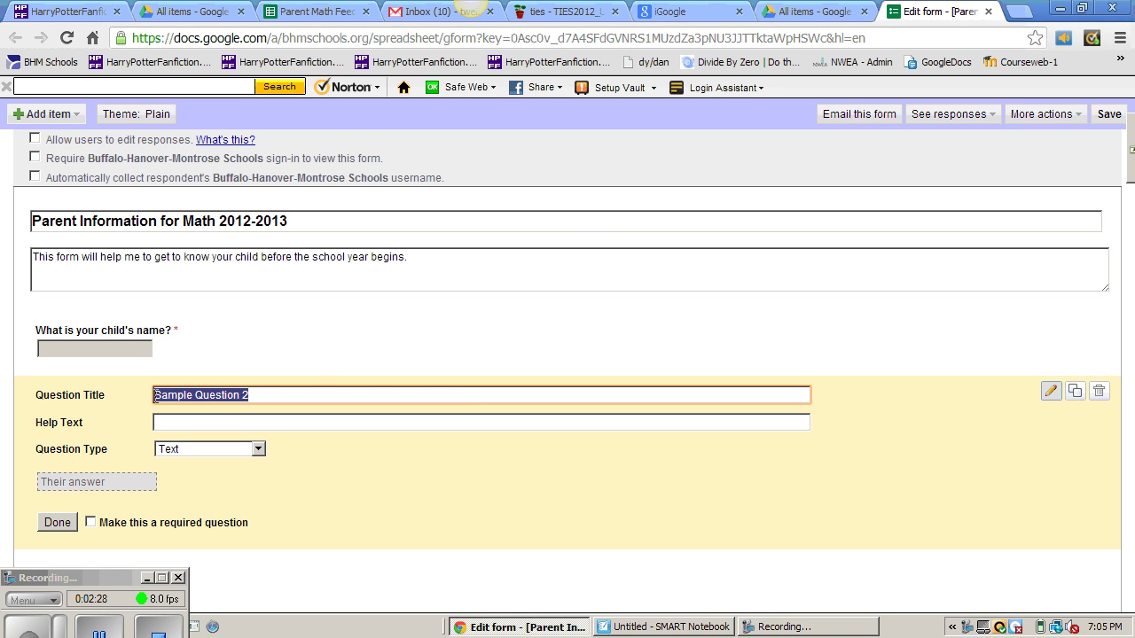
text(What is )
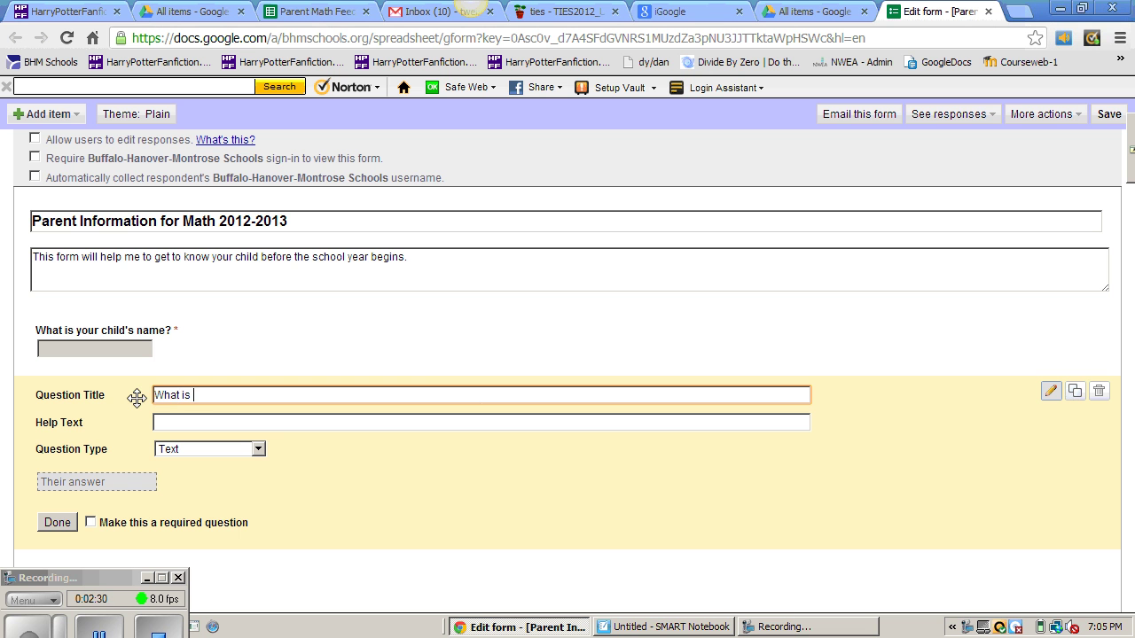
text(your name?)
click(92, 524)
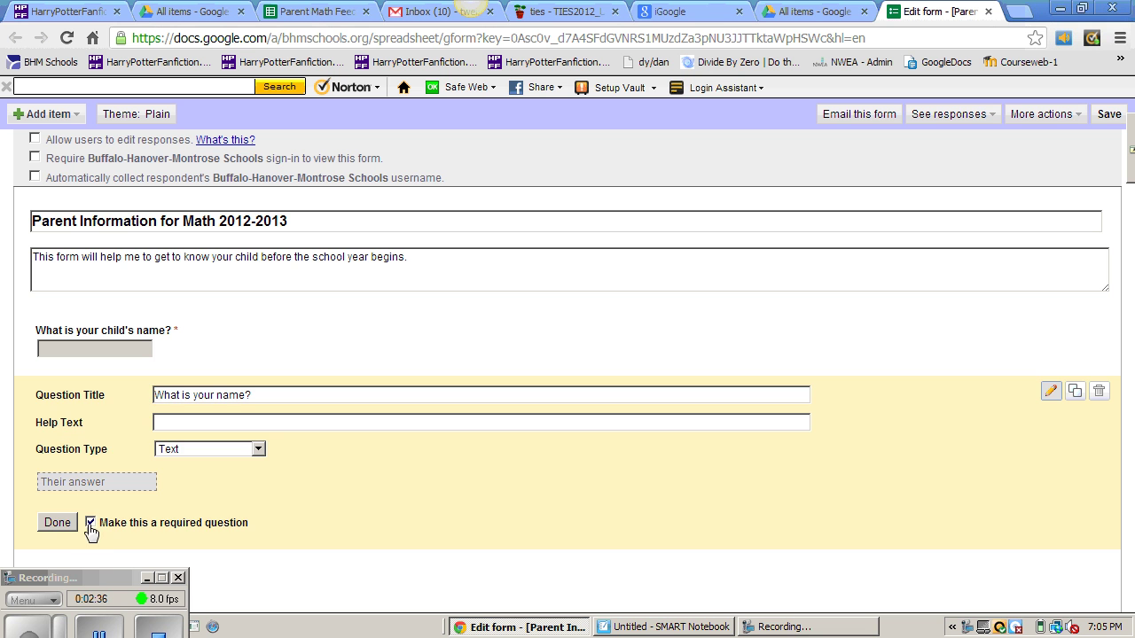
click(56, 523)
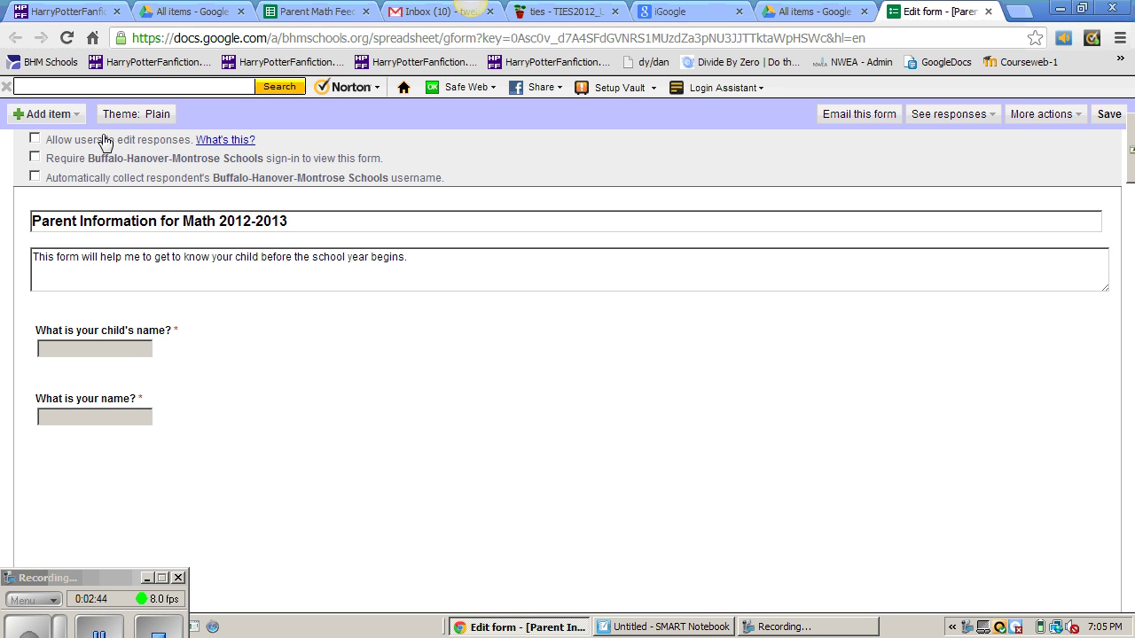
Step: Add a Text question titled "What academic team was your child on in 6th grade?"
click(63, 120)
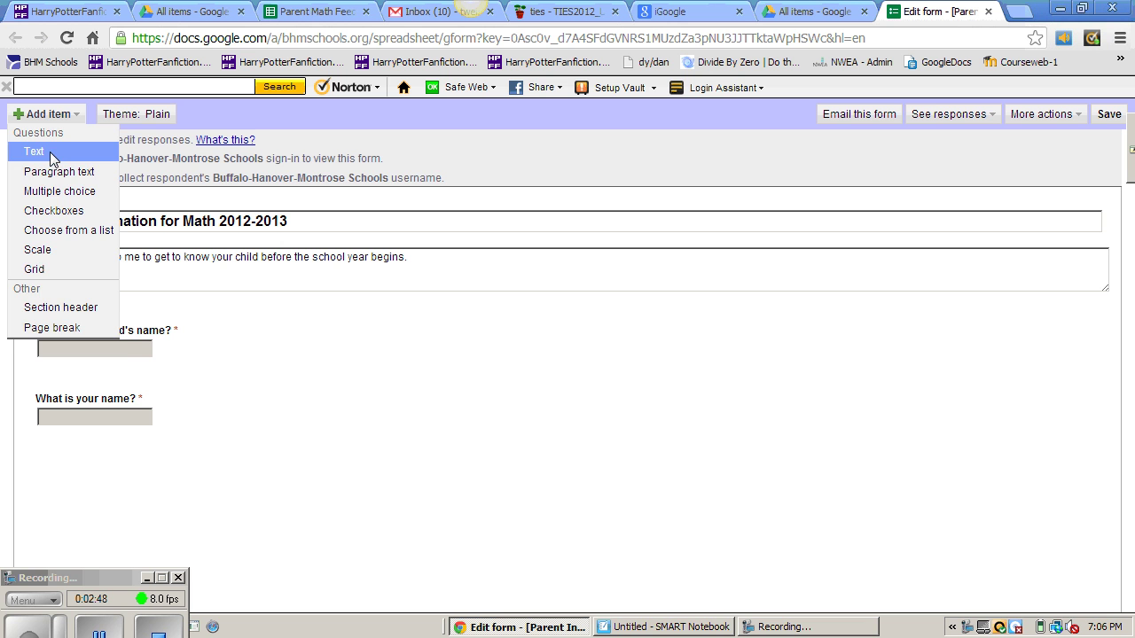
click(50, 151)
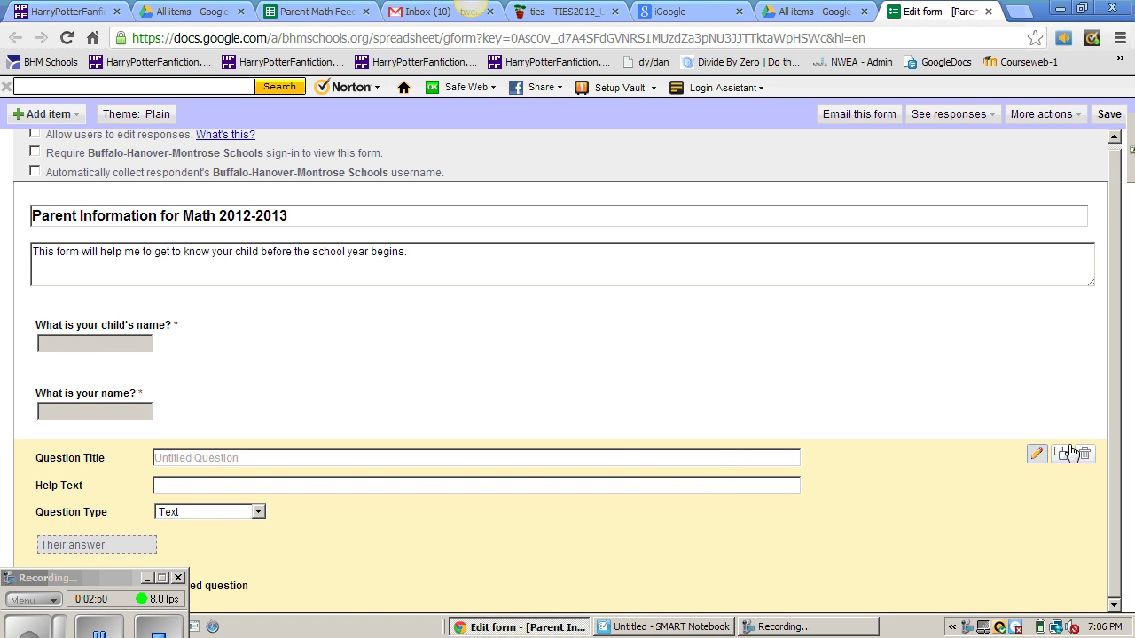
click(622, 457)
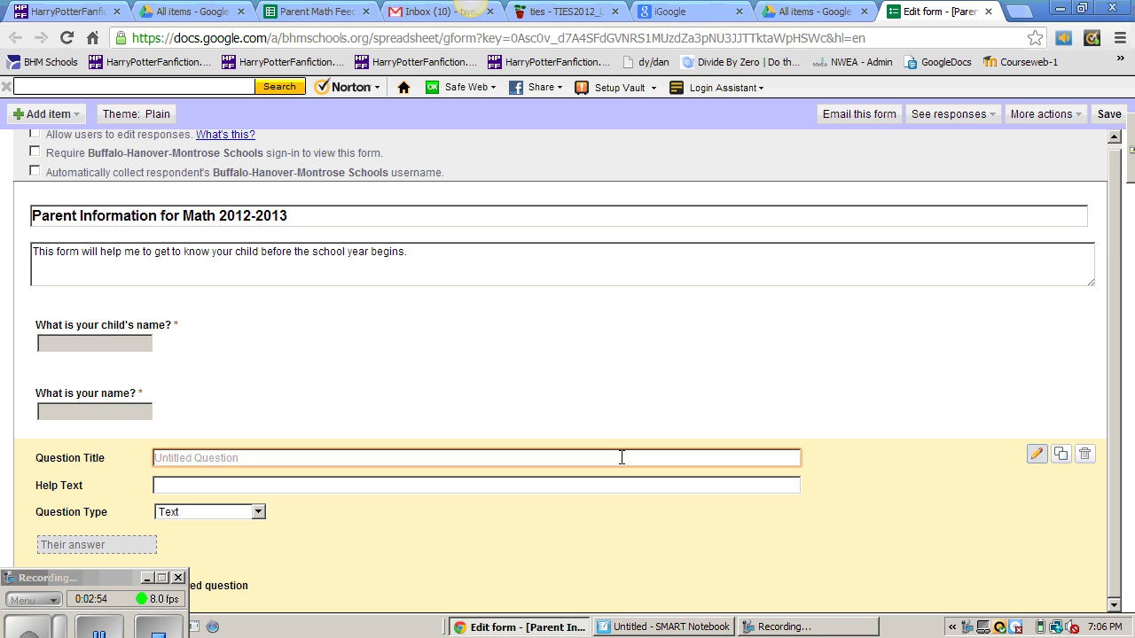
text(What acadm)
key(BackSpace)
text(emic team )
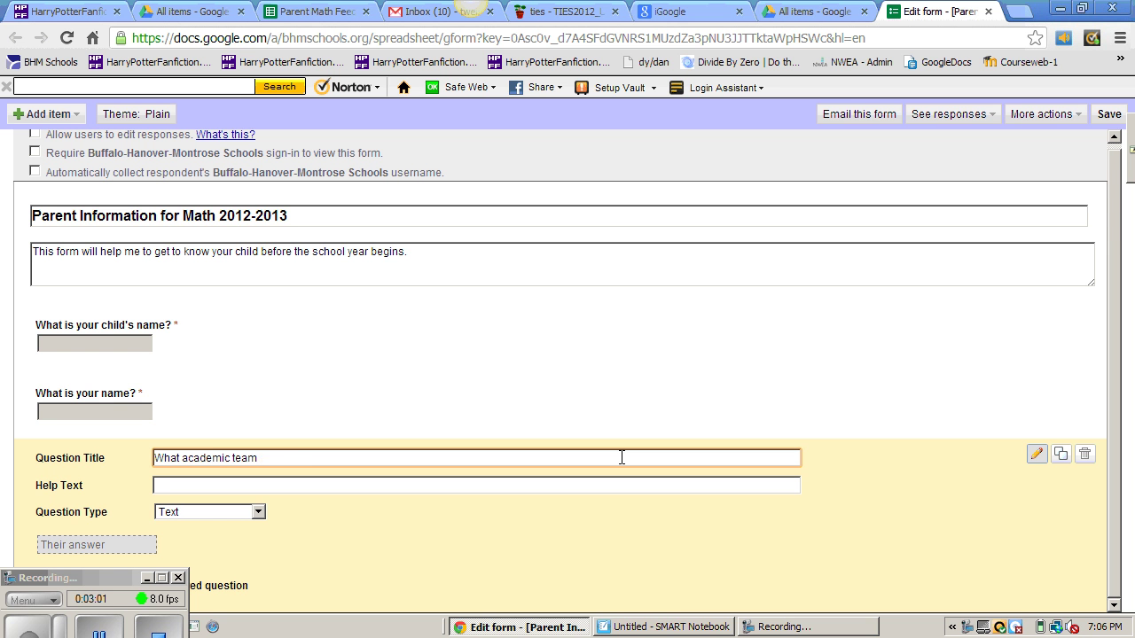
text(was your child on in 6th grade)
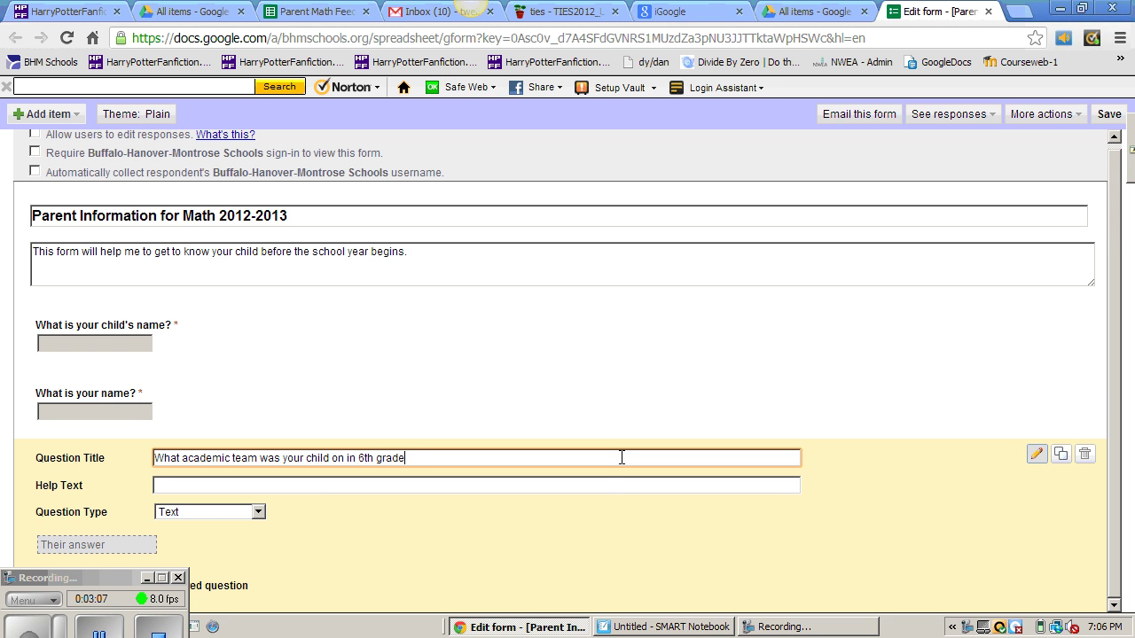
text(?)
Step: Set the academic team question's help text to "Please write the name of your child's prior school, if you are new to the district."
click(605, 489)
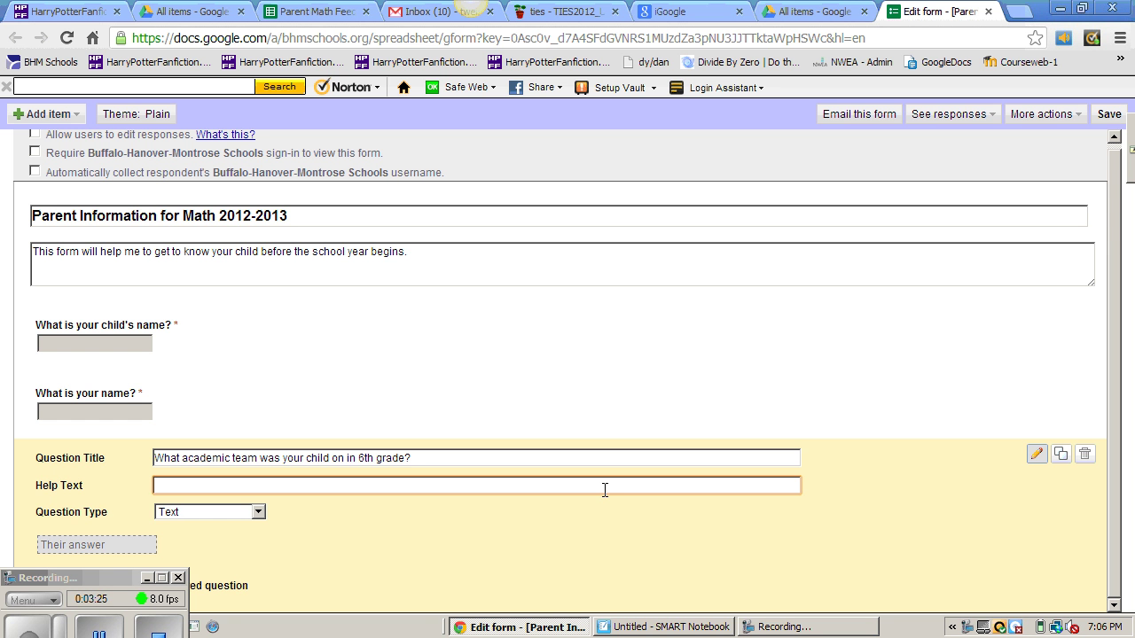
text(lease write the name of)
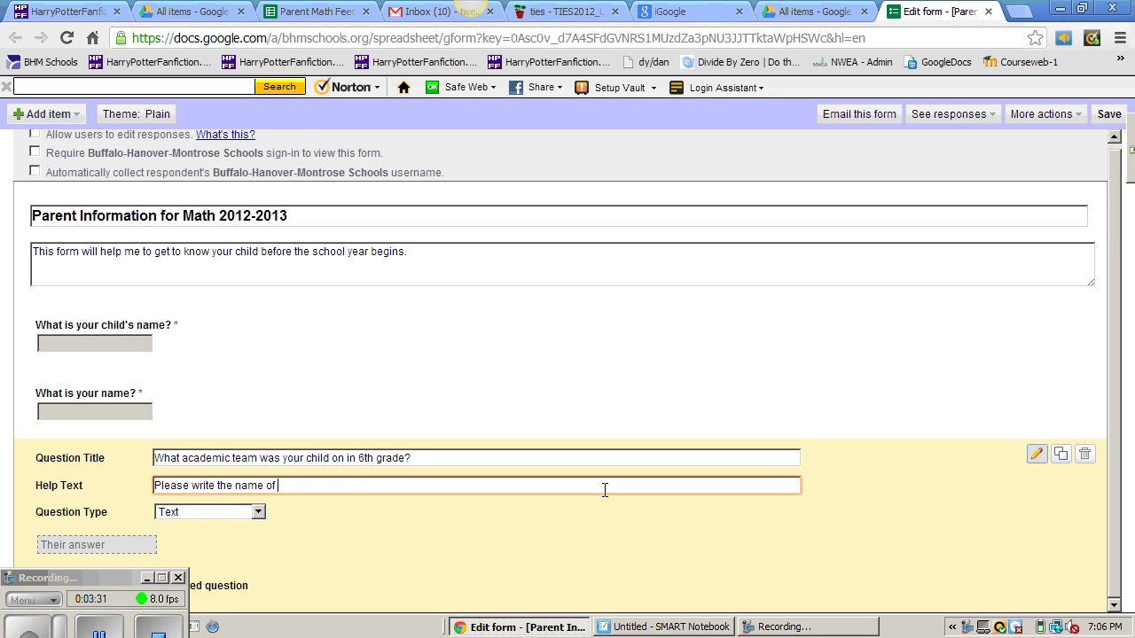
text(your child's prior school)
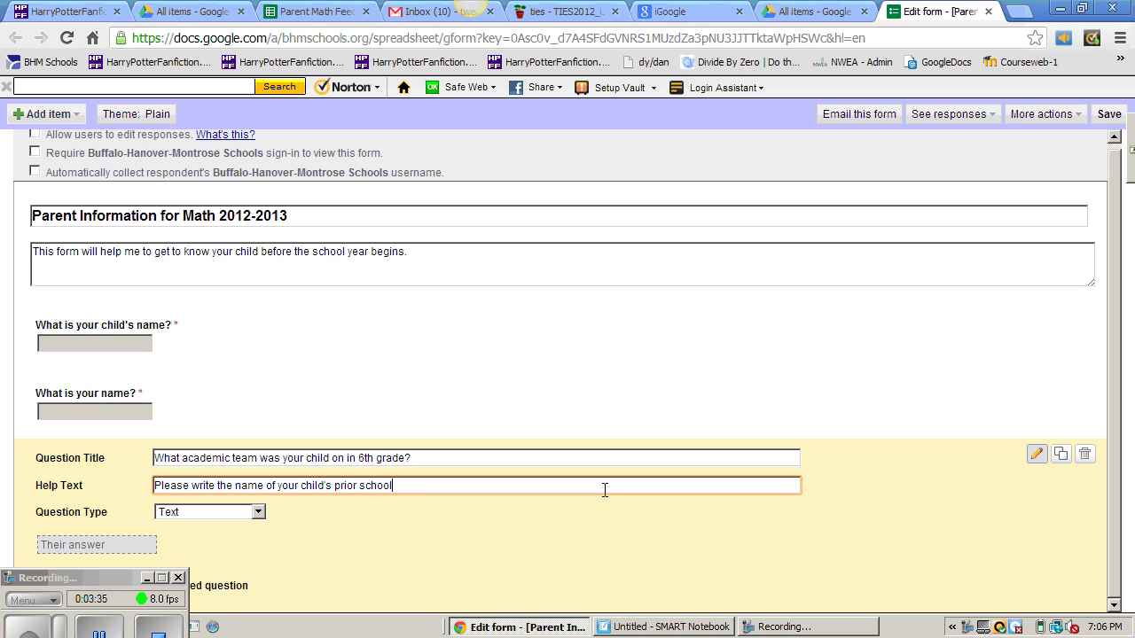
text(, if you are new to the district.)
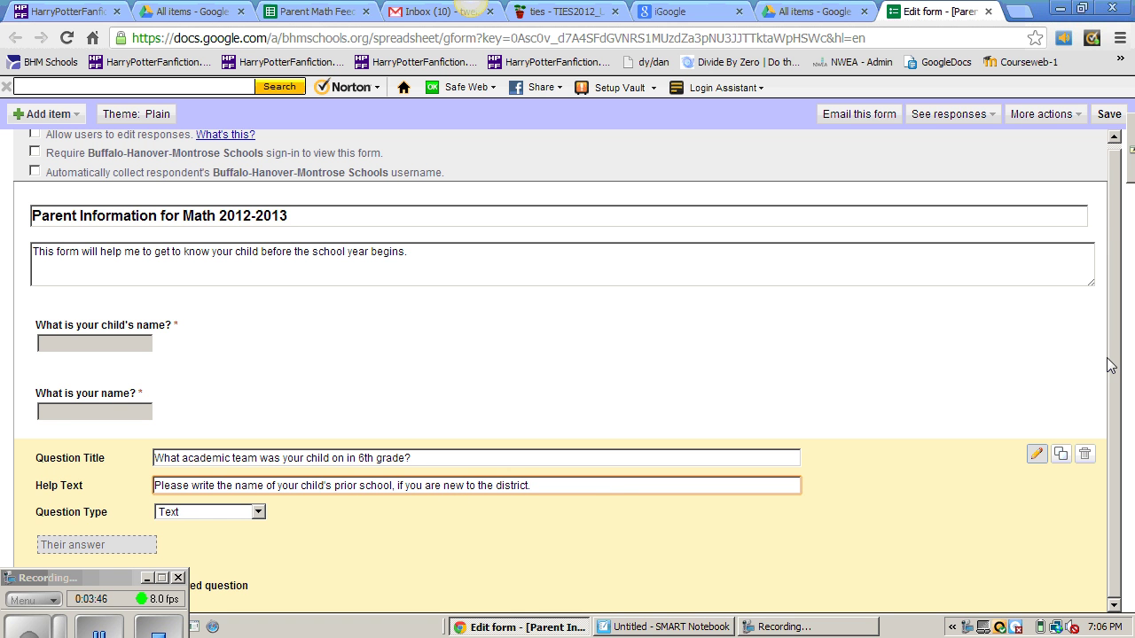
Step: Change the academic team question to Multiple choice with the options "North Stars", "Blizzard" and "Avalanche"
click(257, 511)
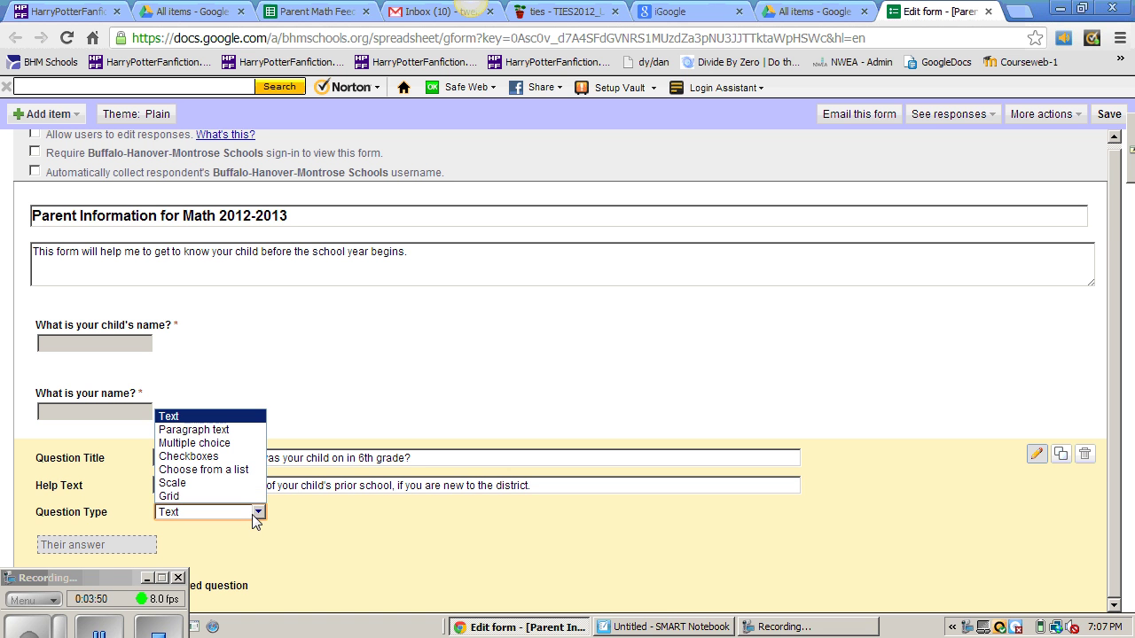
click(241, 443)
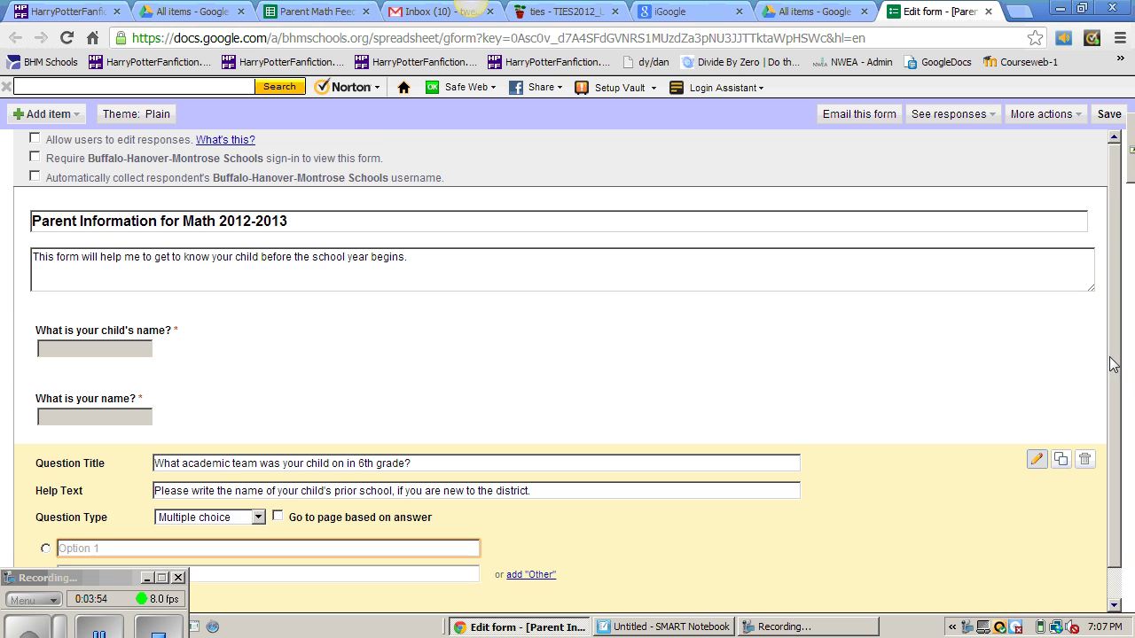
scroll(1108, 399, down, 1)
click(380, 513)
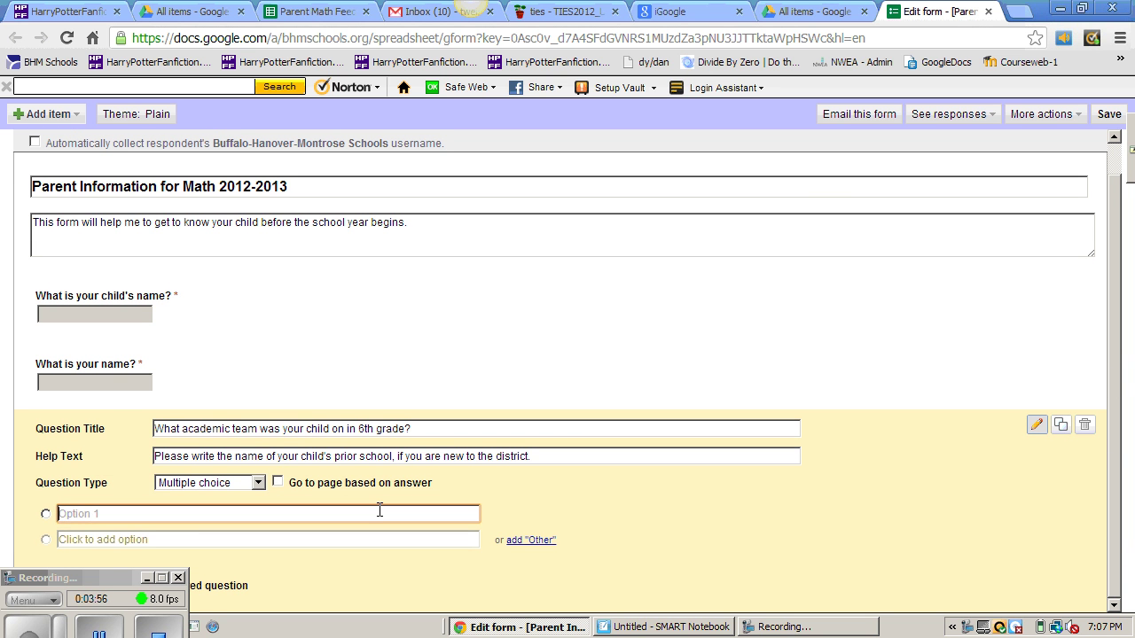
text(North Stars)
click(364, 541)
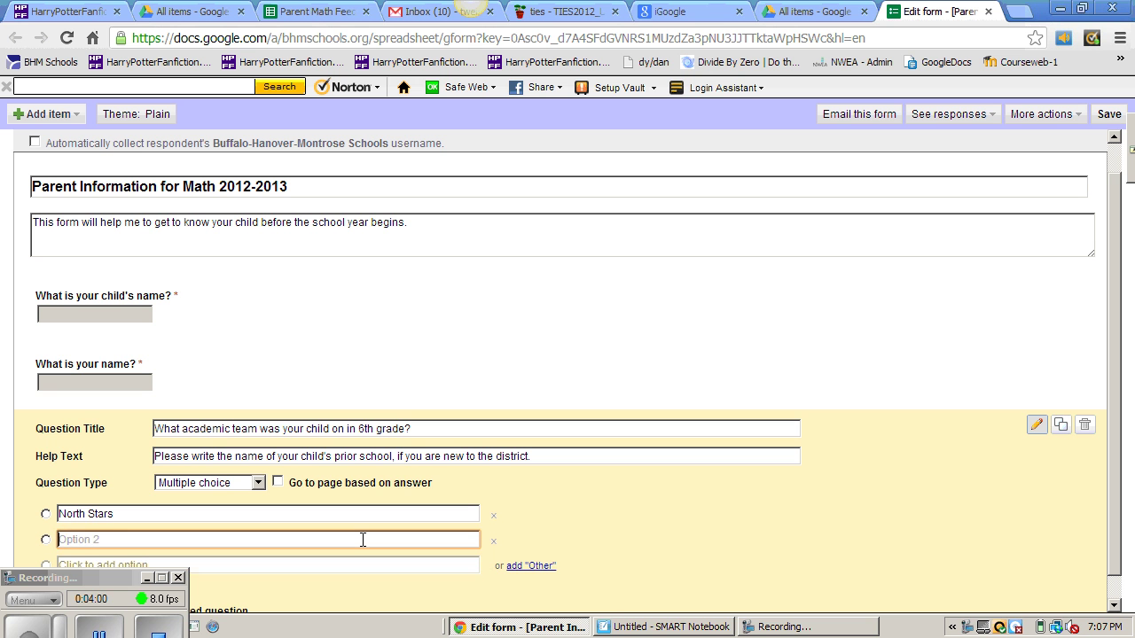
text(Blizzard)
click(356, 565)
text(A)
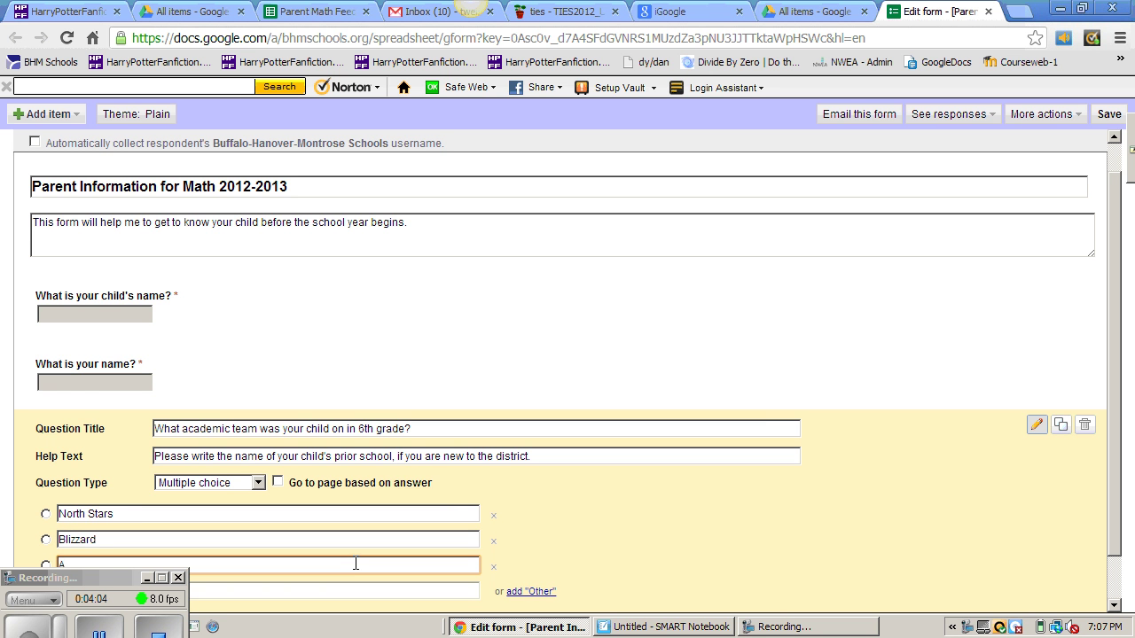
text(valanche)
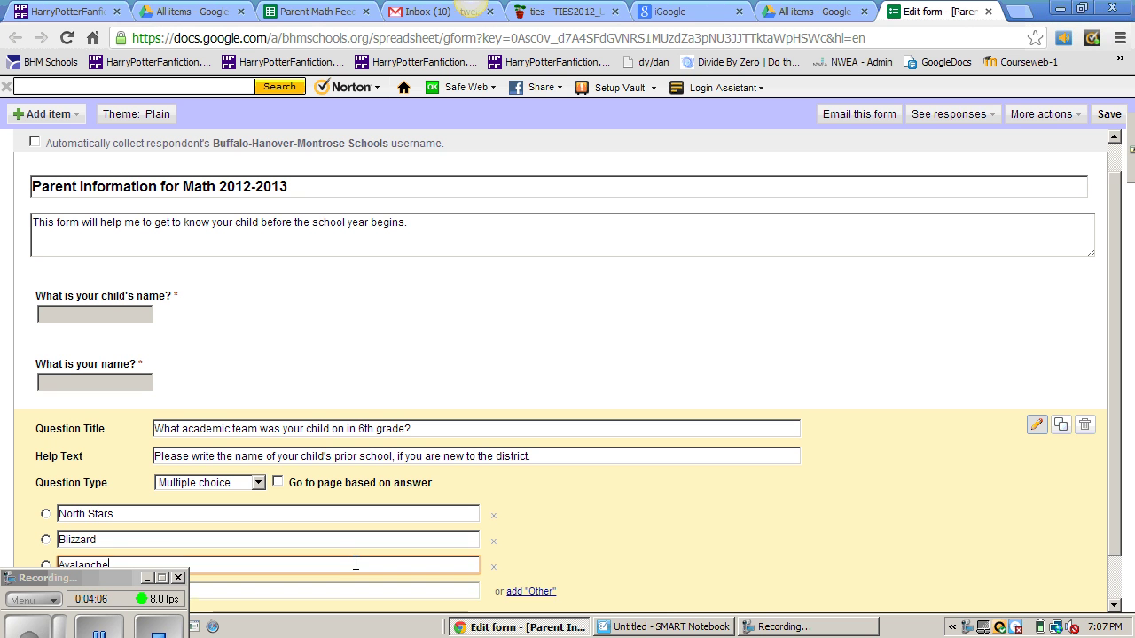
Step: Add "Another school district." as the fourth option of the academic team question
key(Return)
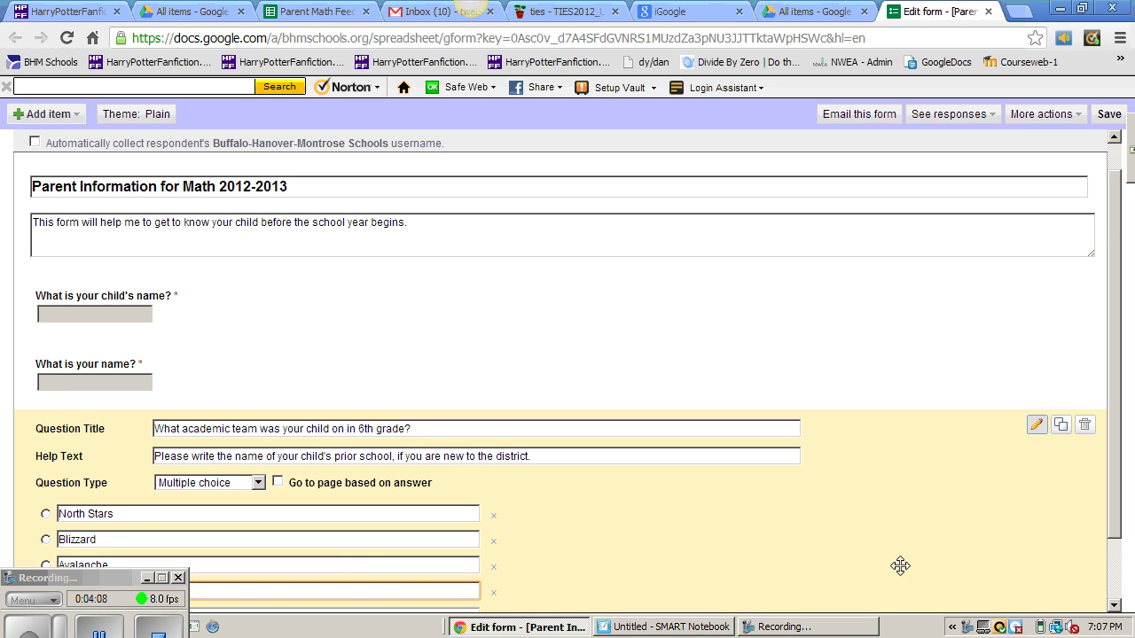
drag(1118, 470, 1106, 630)
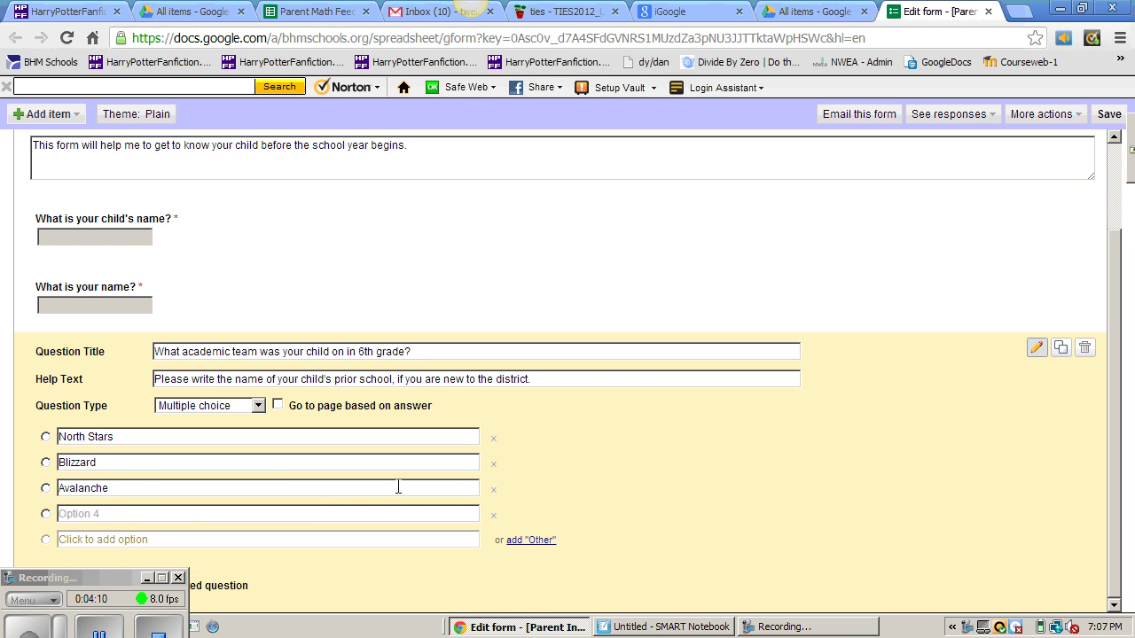
click(274, 518)
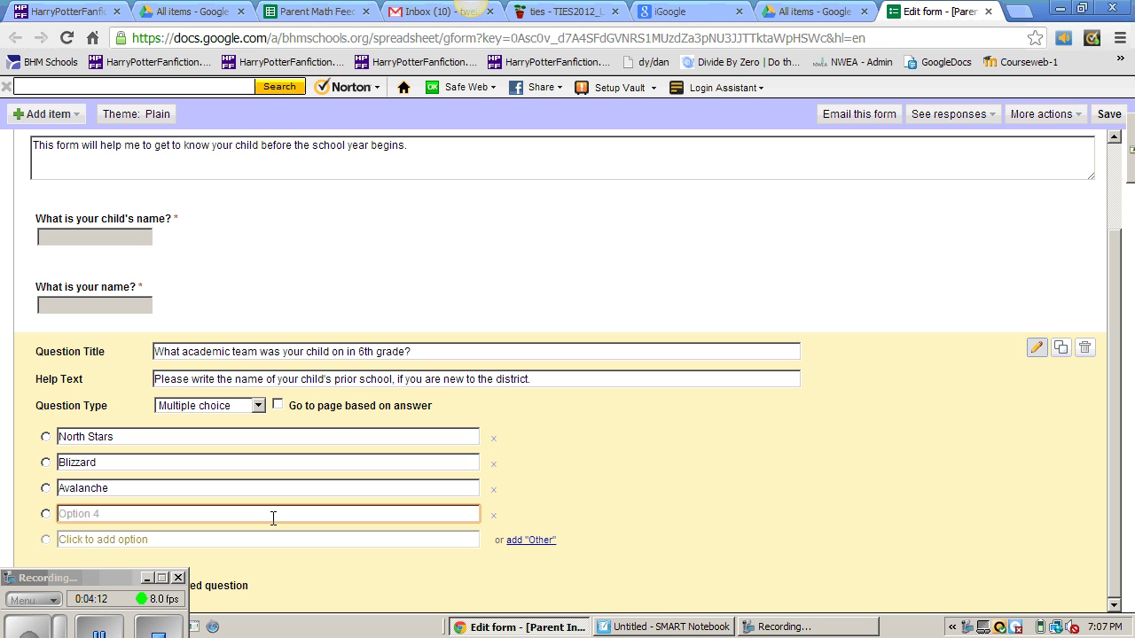
text(Another school distr)
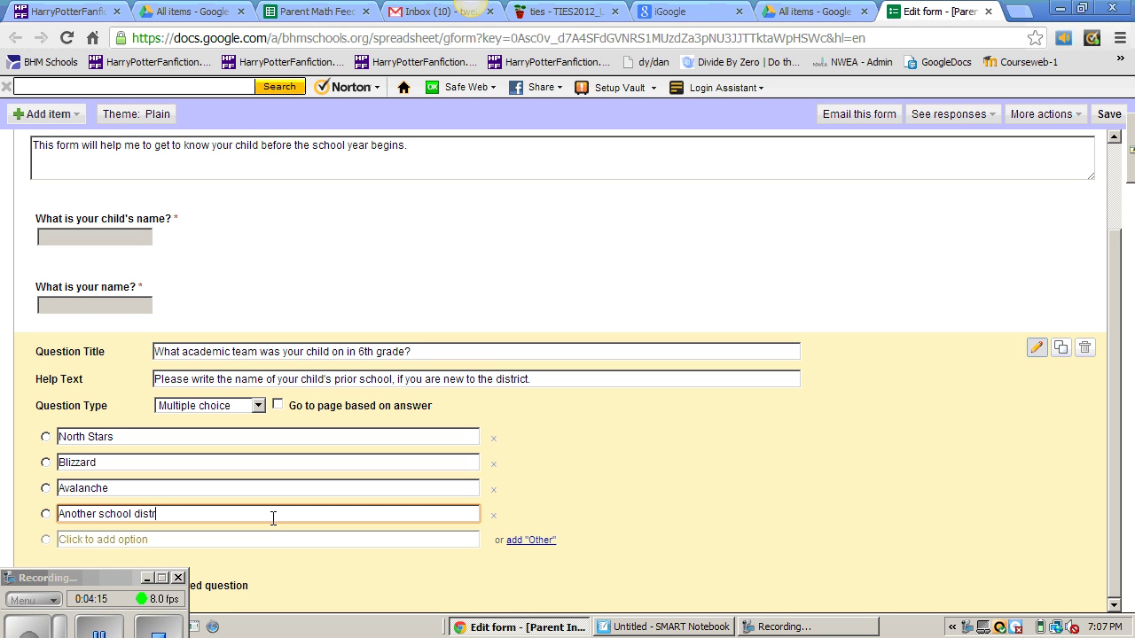
text(ict.)
Step: Delete the help text from the academic team question
drag(538, 382, 132, 400)
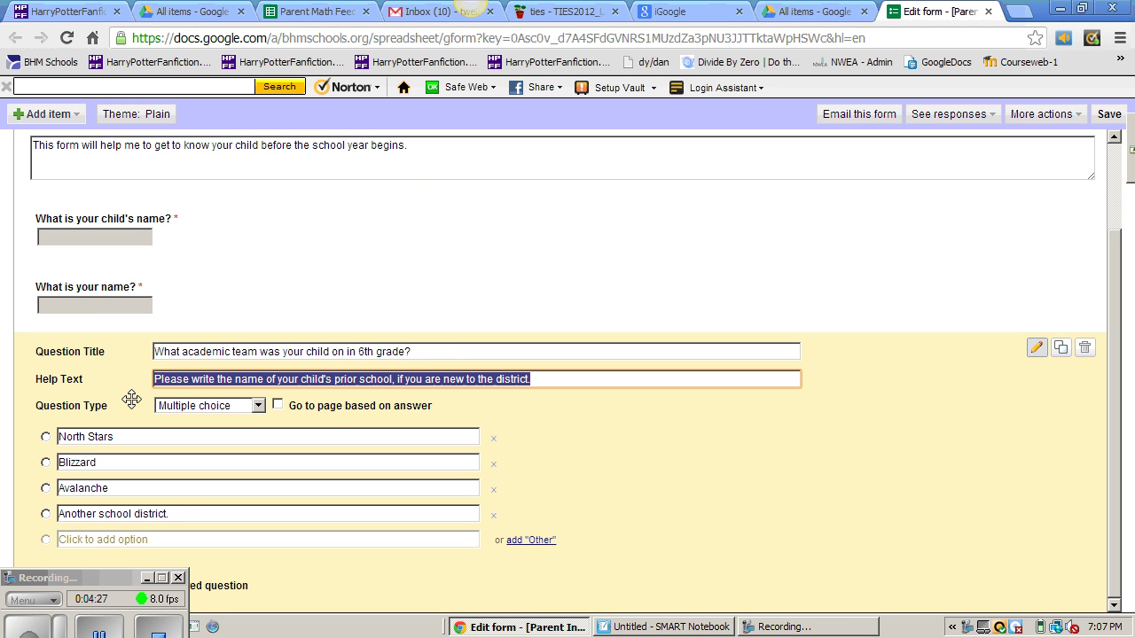
key(Delete)
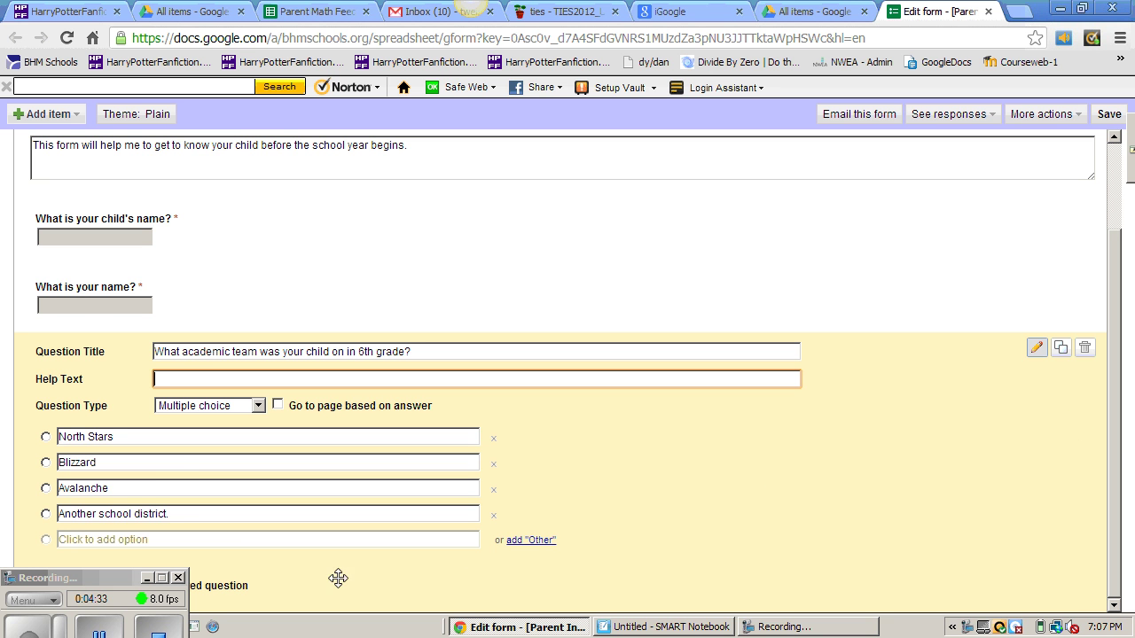
Step: Make the academic team question required and finish editing it
click(1115, 607)
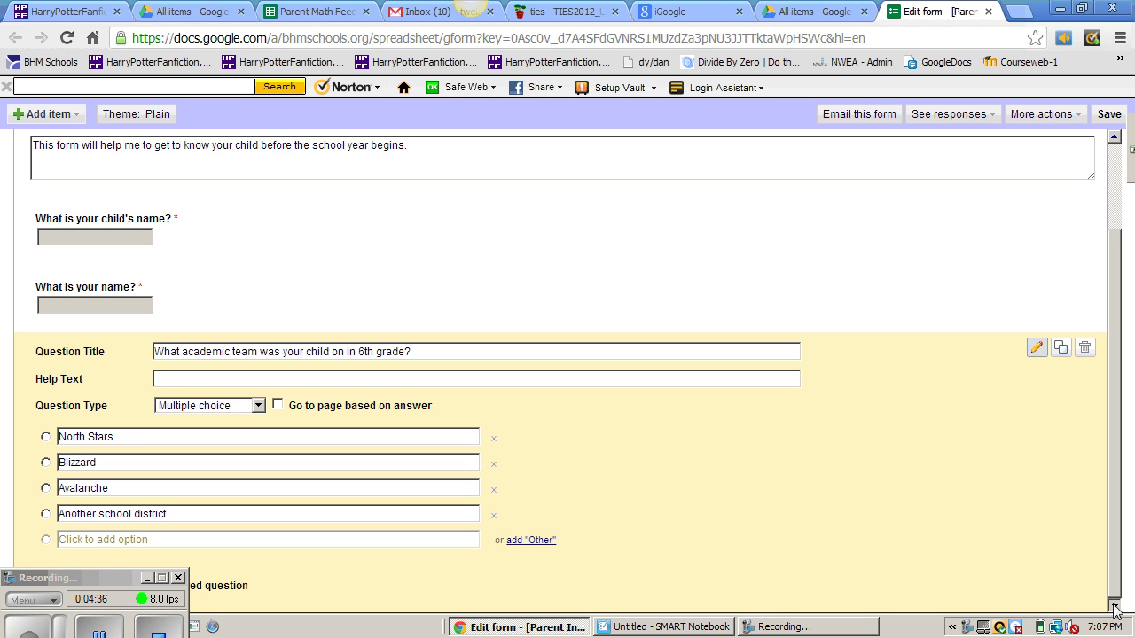
drag(82, 577, 1007, 570)
click(89, 585)
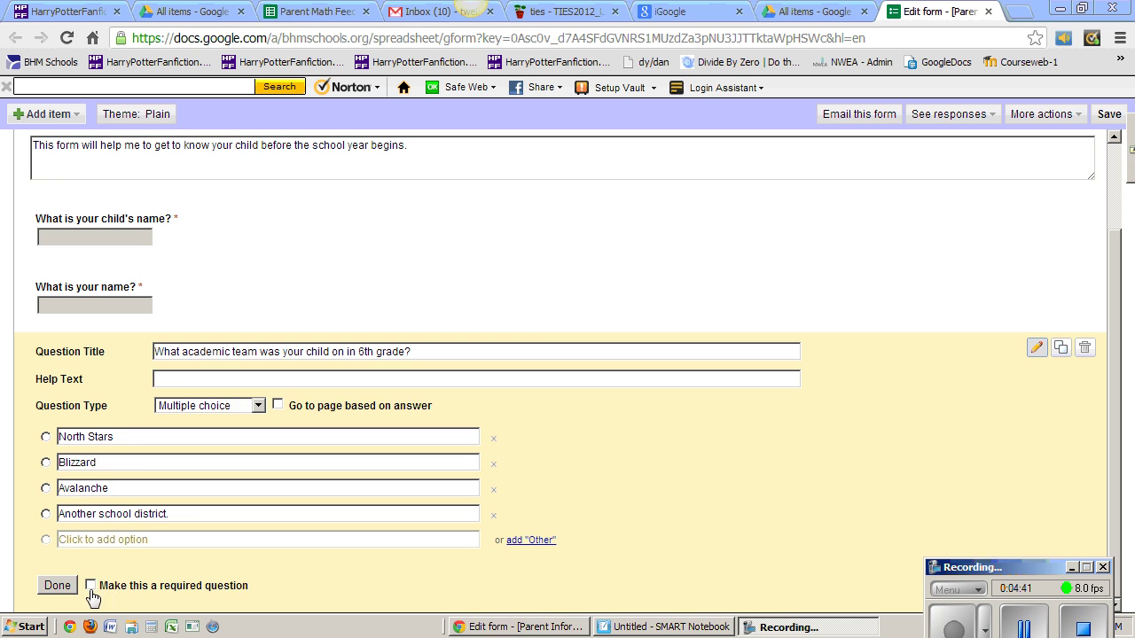
click(56, 586)
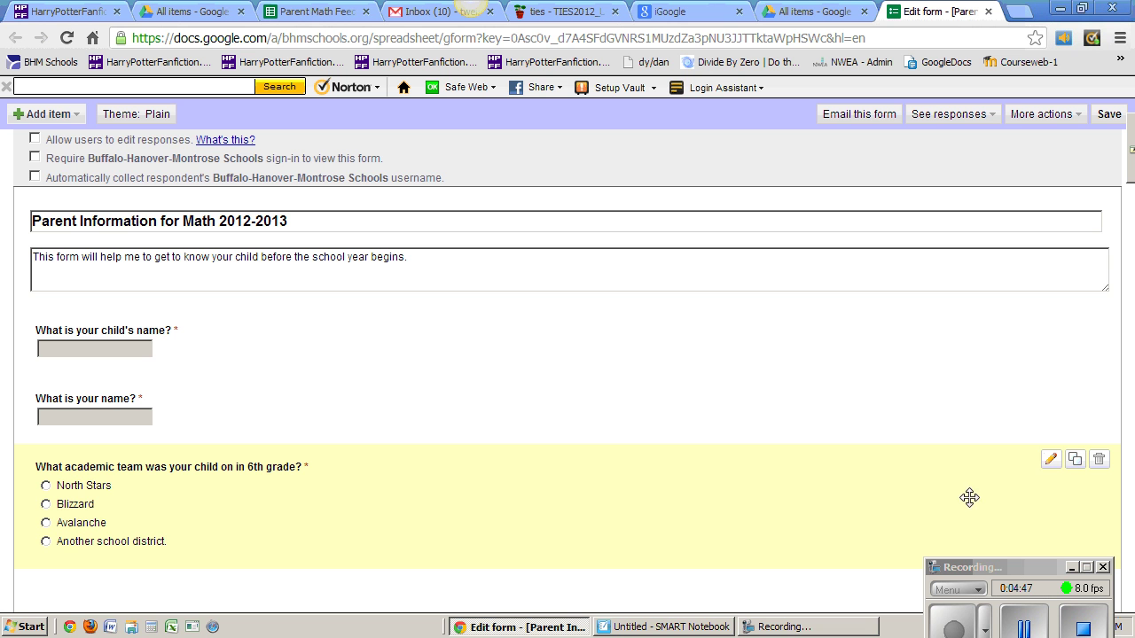
Step: Duplicate the academic team question and retitle the copy "Does your child have access to the Internet for daily homework?"
click(1074, 461)
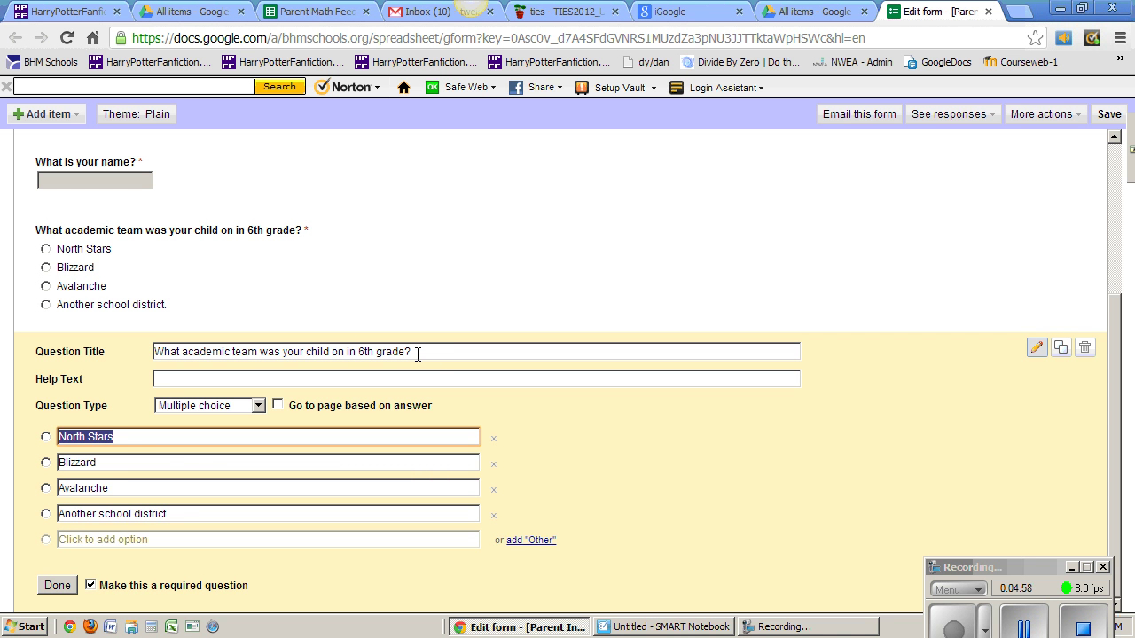
drag(416, 351, 137, 352)
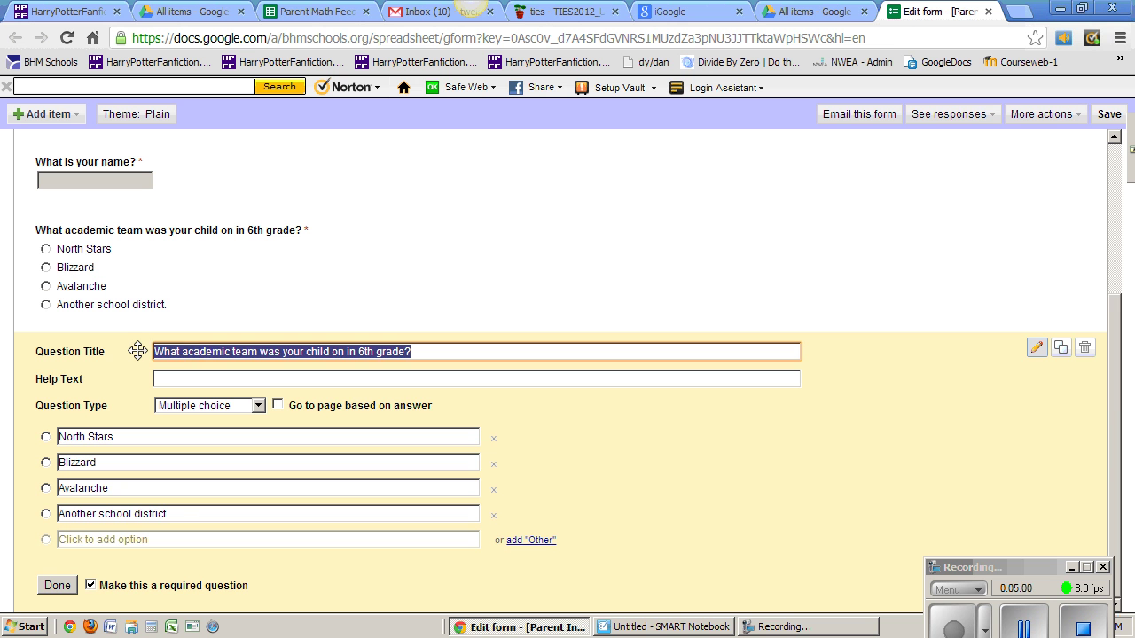
key(BackSpace)
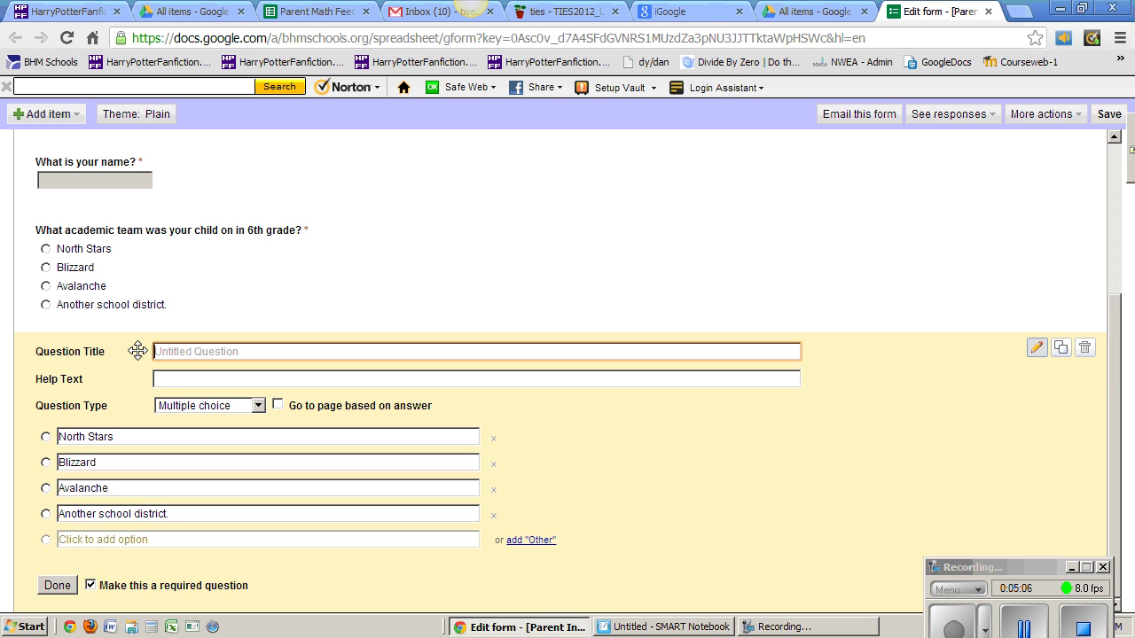
text(Does your child ha)
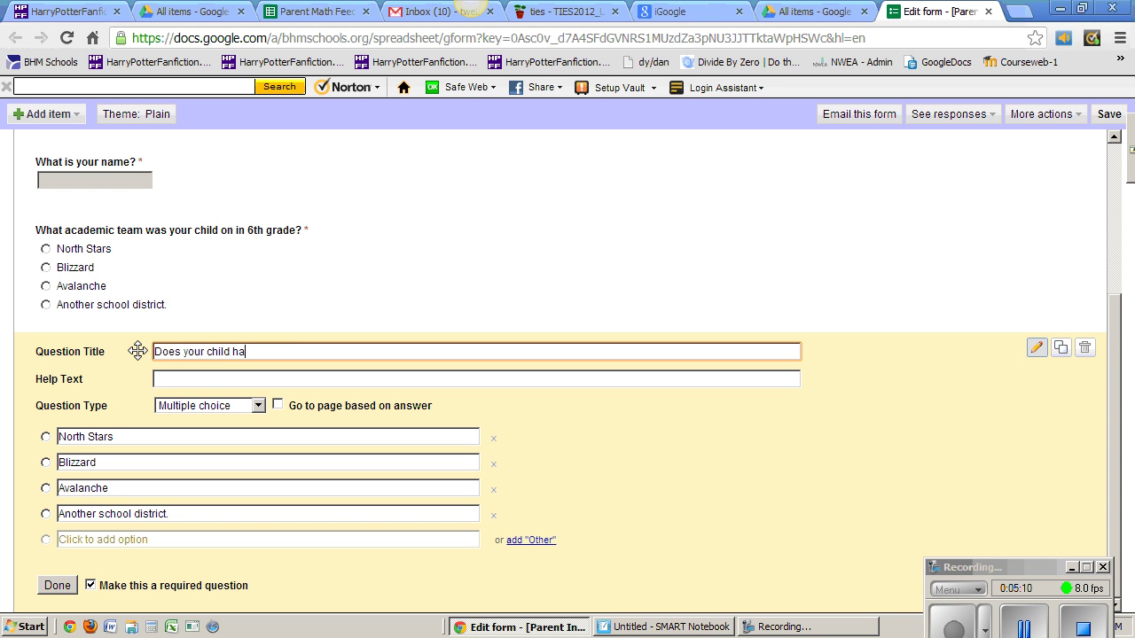
text(ve access to the Interne)
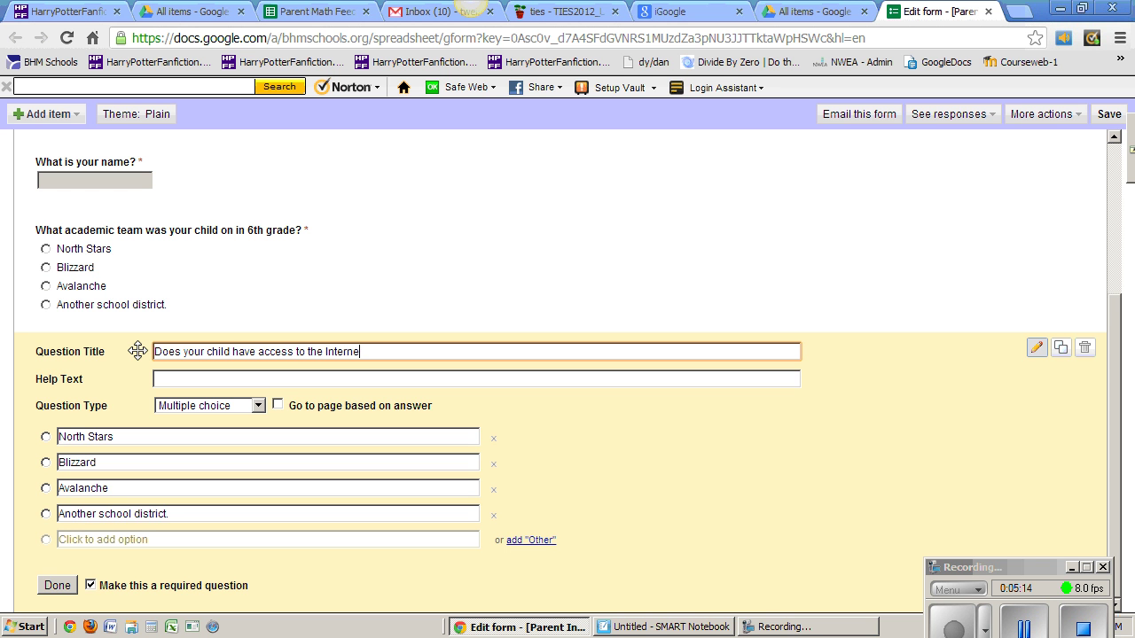
text(t for daily homework?)
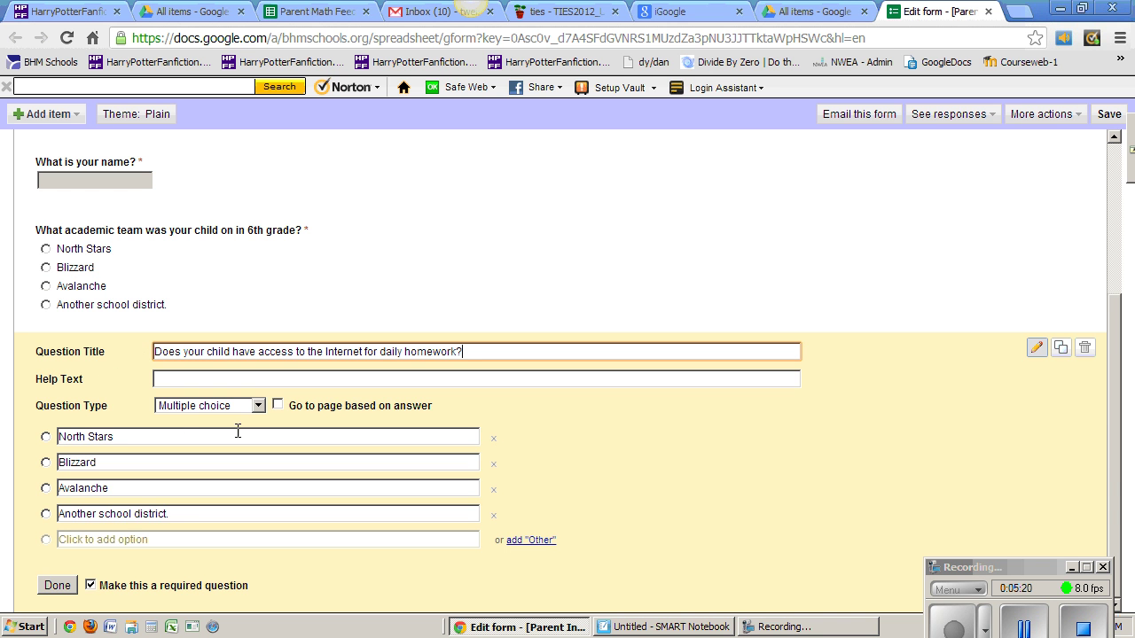
Step: Replace the Internet access question's first two options with "Yes, every day." and "Only a few days a week."
drag(248, 431, 51, 438)
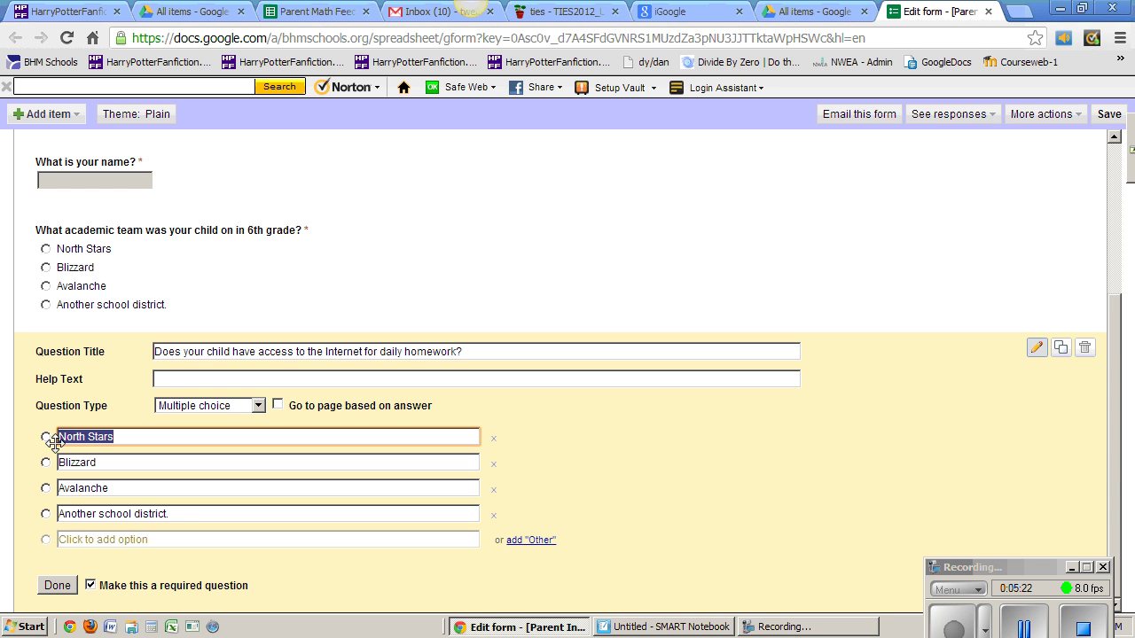
key(BackSpace)
text(Yes.)
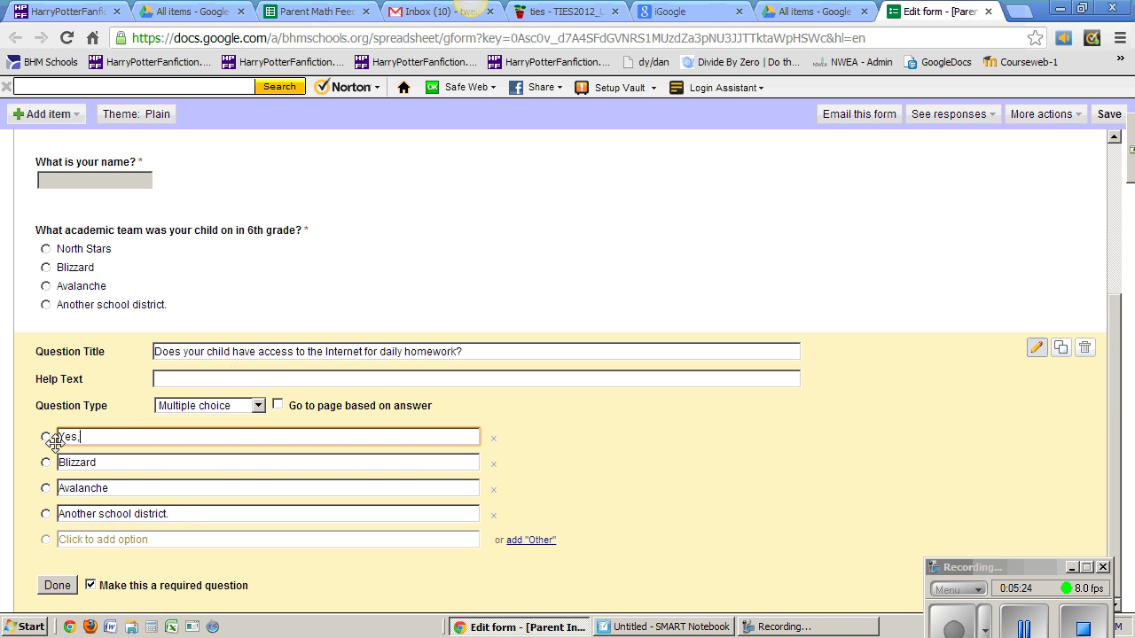
text( every day.)
key(Tab)
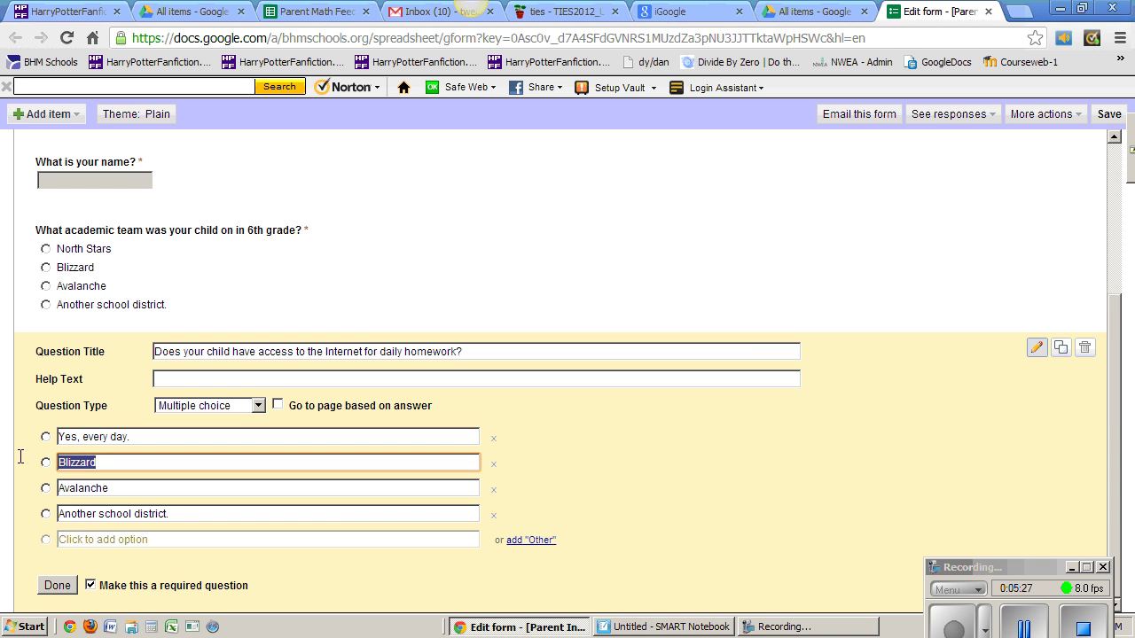
text(Onl)
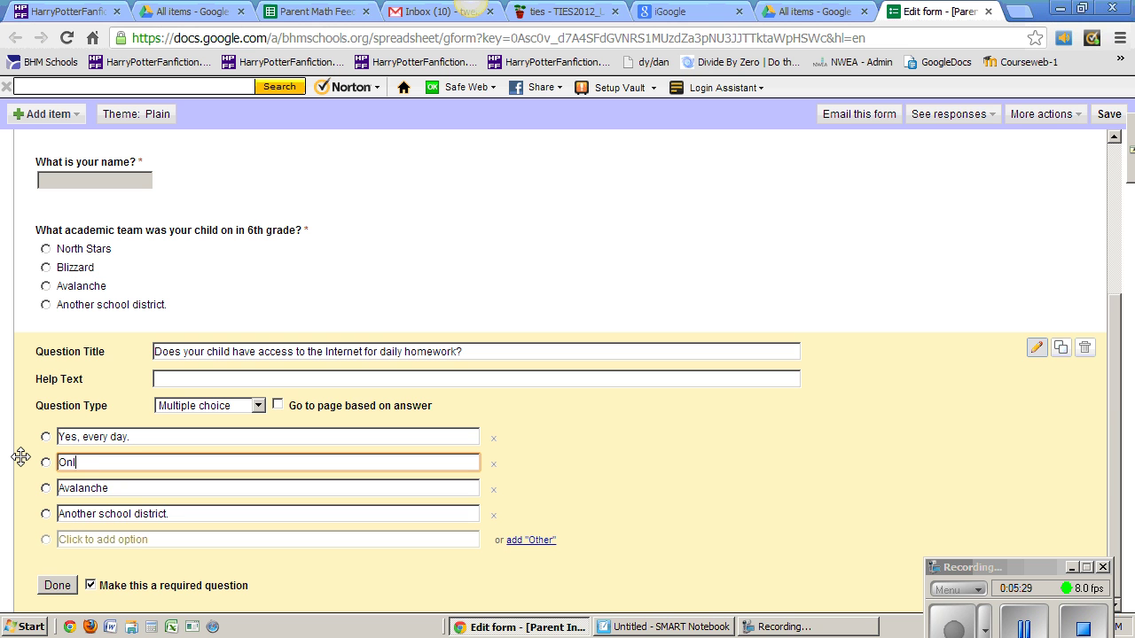
text(y a few days a week.)
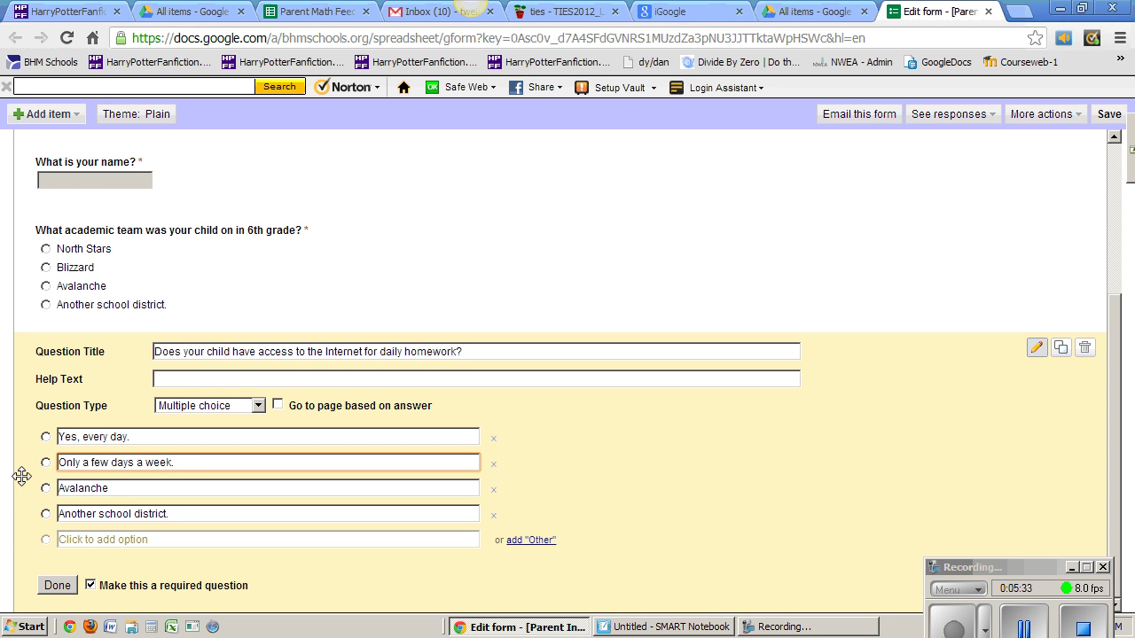
Step: Change the Internet access question's third option to "No, we do not have Internet." and remove the fourth option
key(Tab)
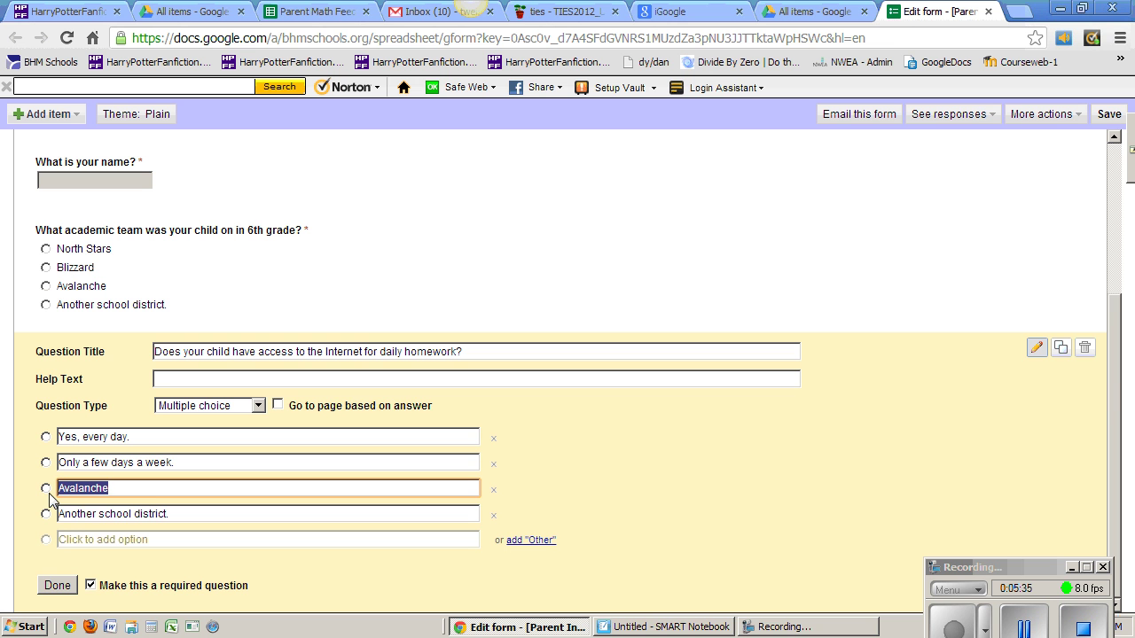
key(BackSpace)
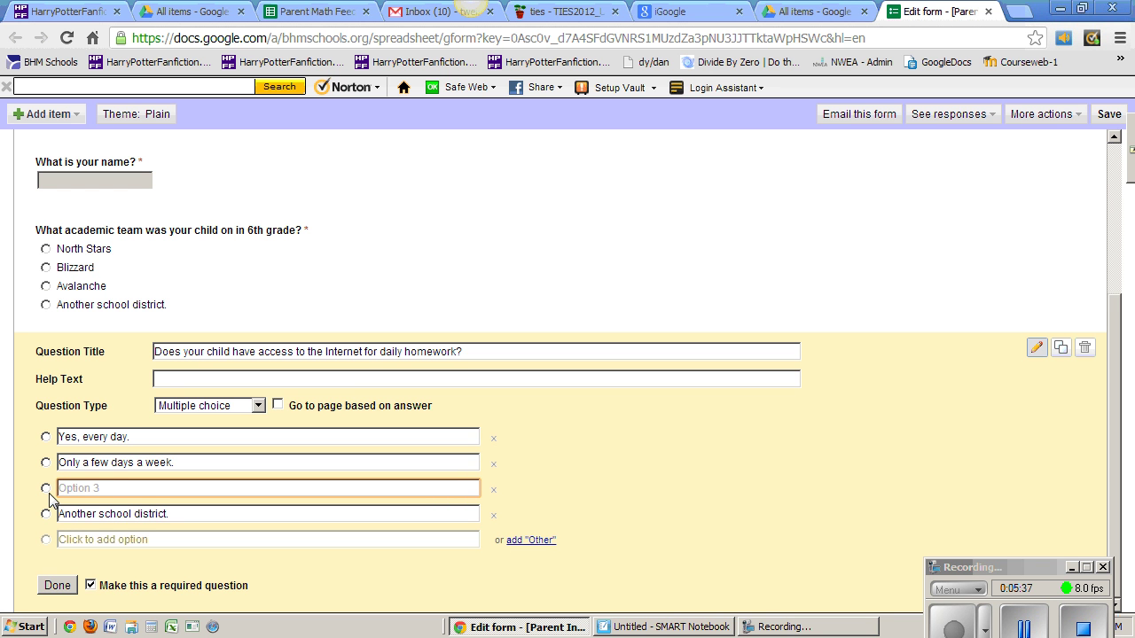
text(No, we do not have inter)
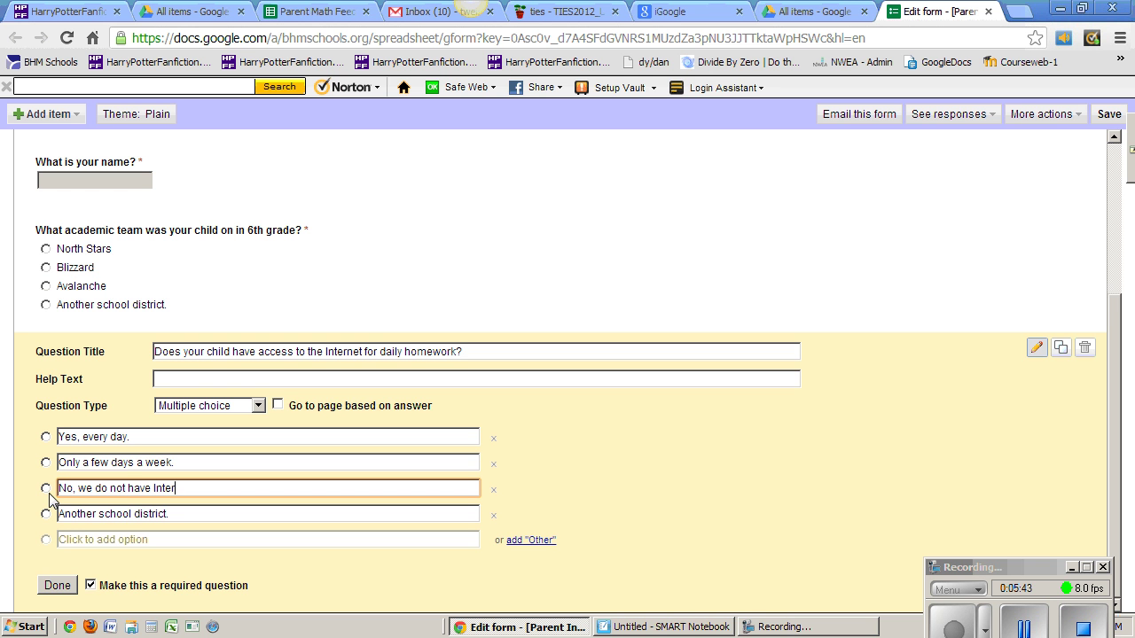
text(net.)
click(180, 518)
key(BackSpace)
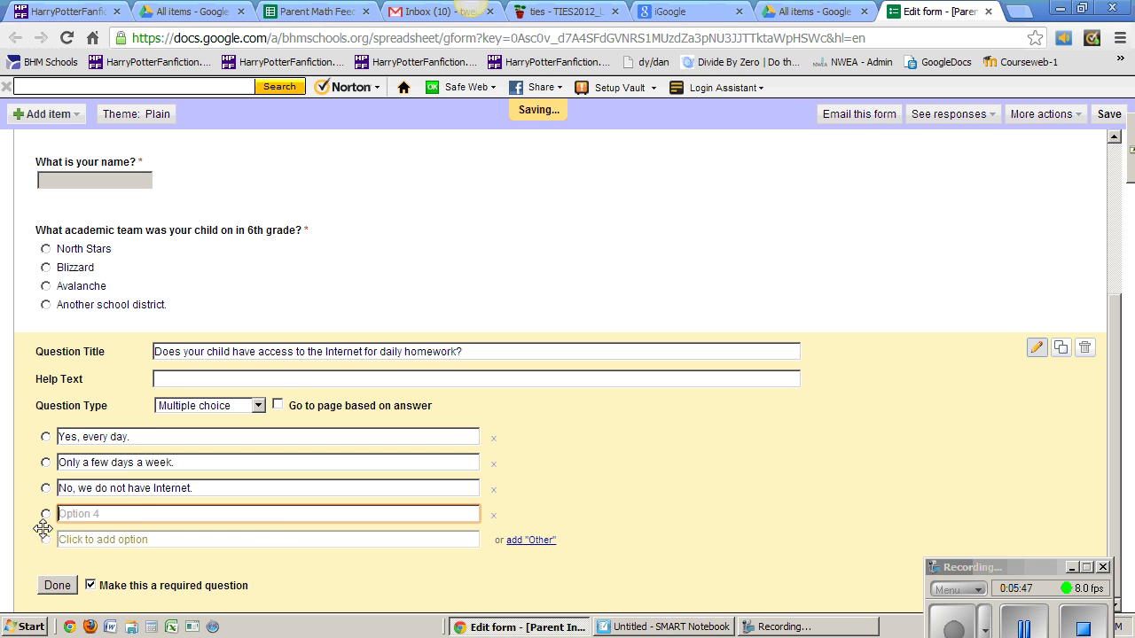
click(494, 516)
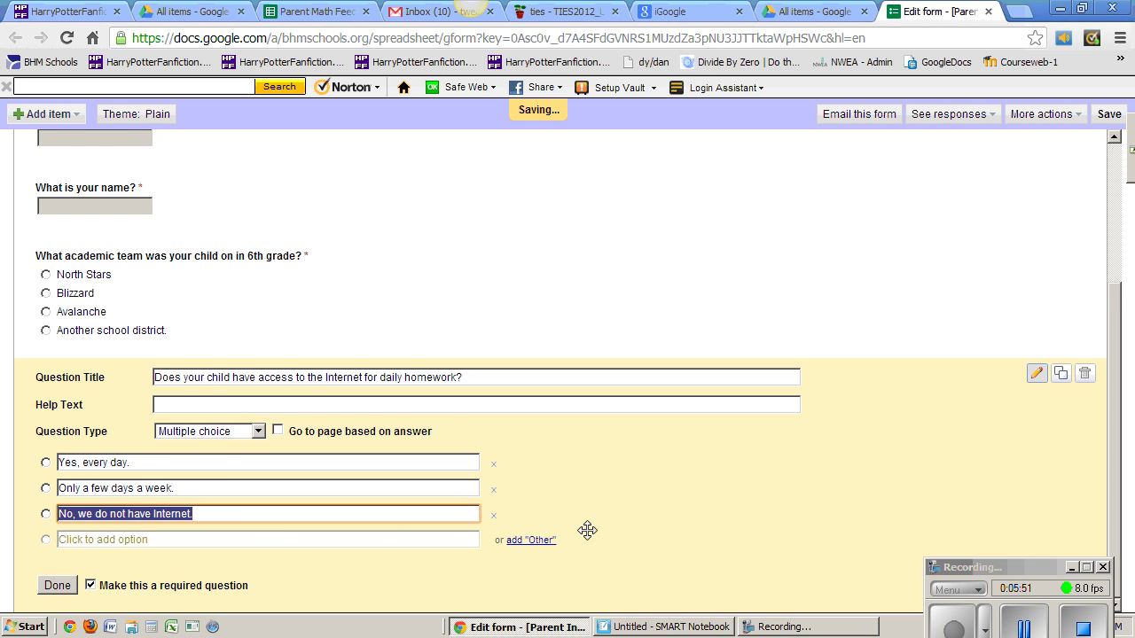
Step: Finish editing the Internet access question and save the form
click(56, 584)
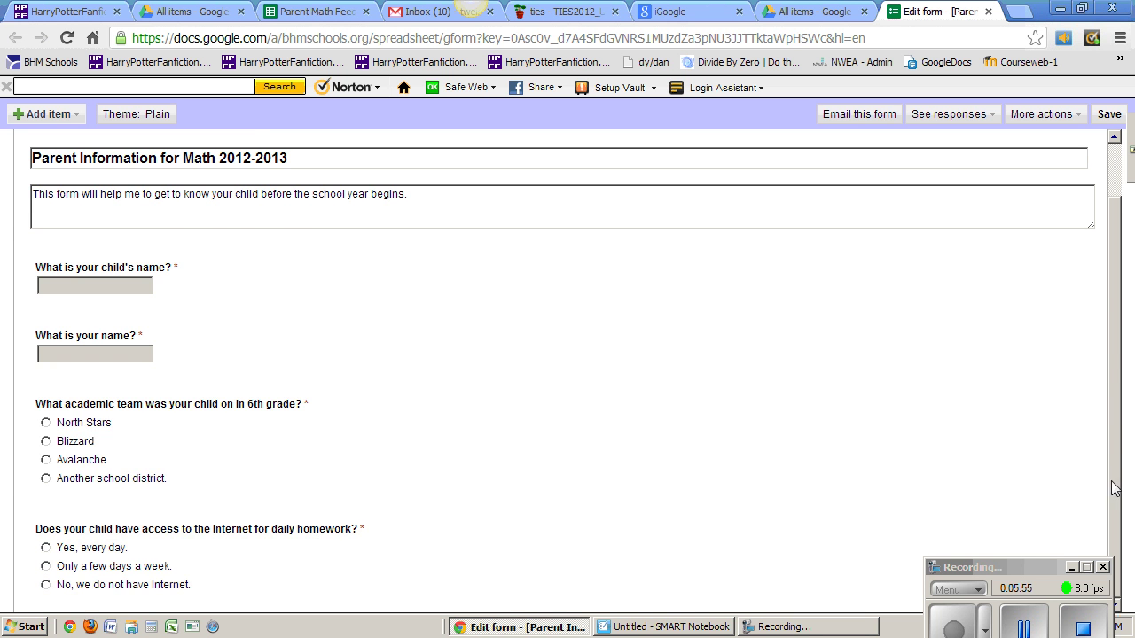
scroll(1116, 490, up, 1)
scroll(1117, 354, down, 1)
click(1108, 117)
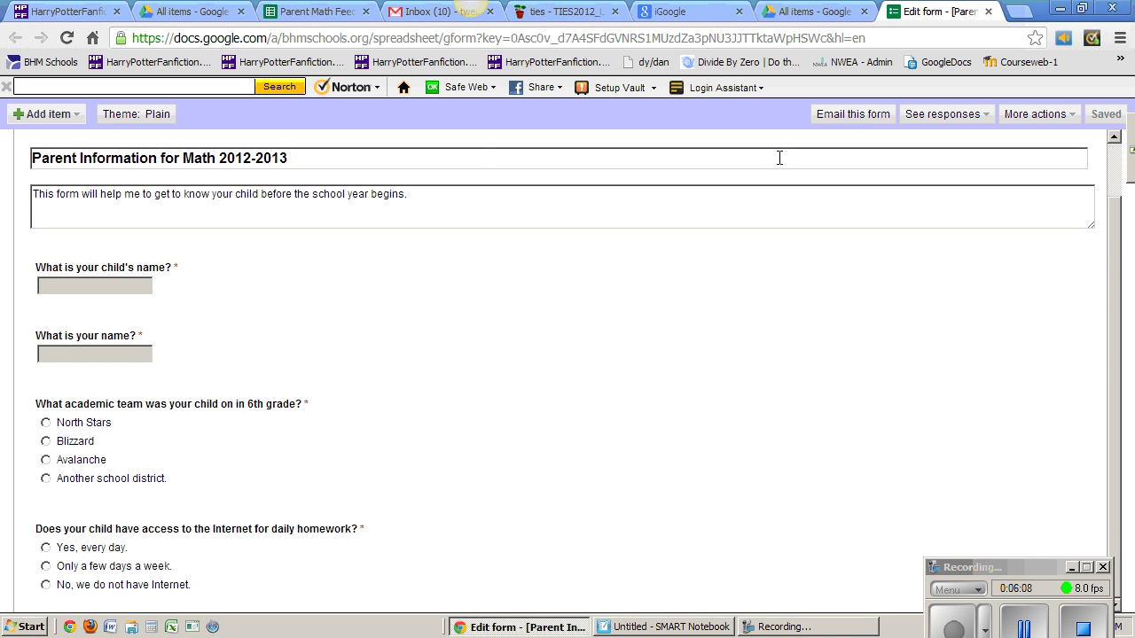
Step: Open the "Parent Information for Math 2012-2013" response spreadsheet from Drive and go to its live form
click(811, 11)
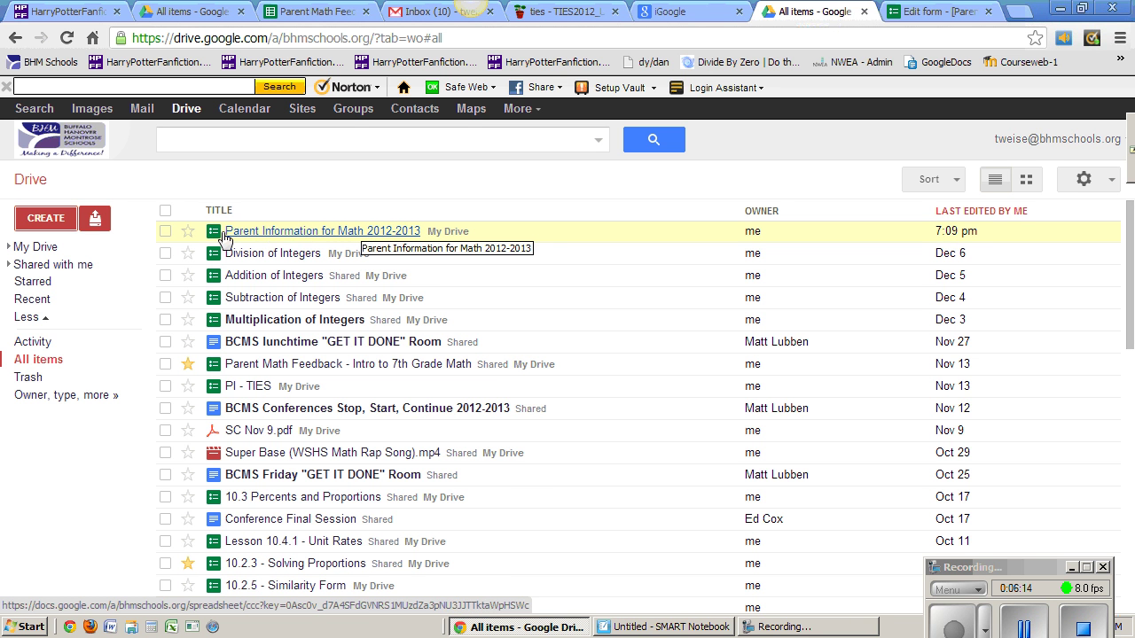
click(347, 232)
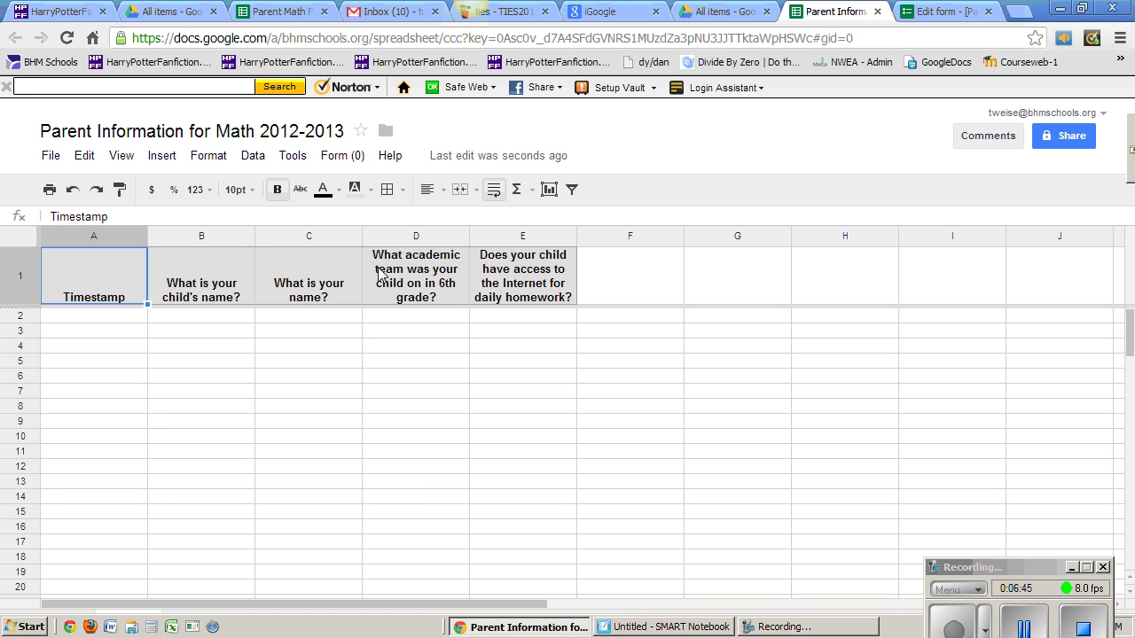
click(343, 158)
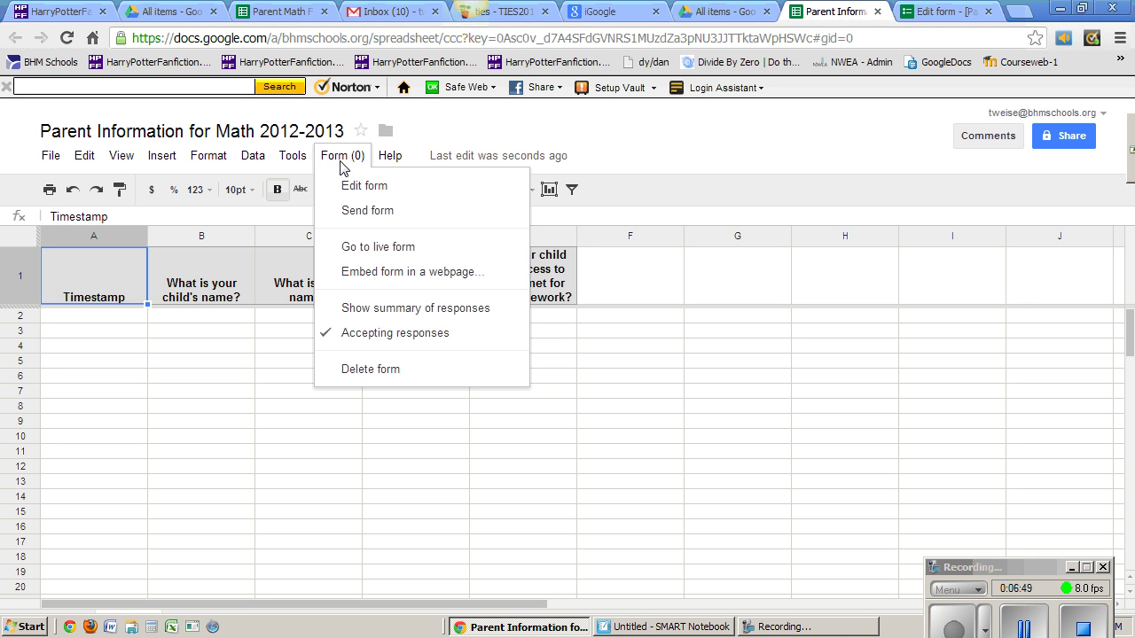
click(358, 250)
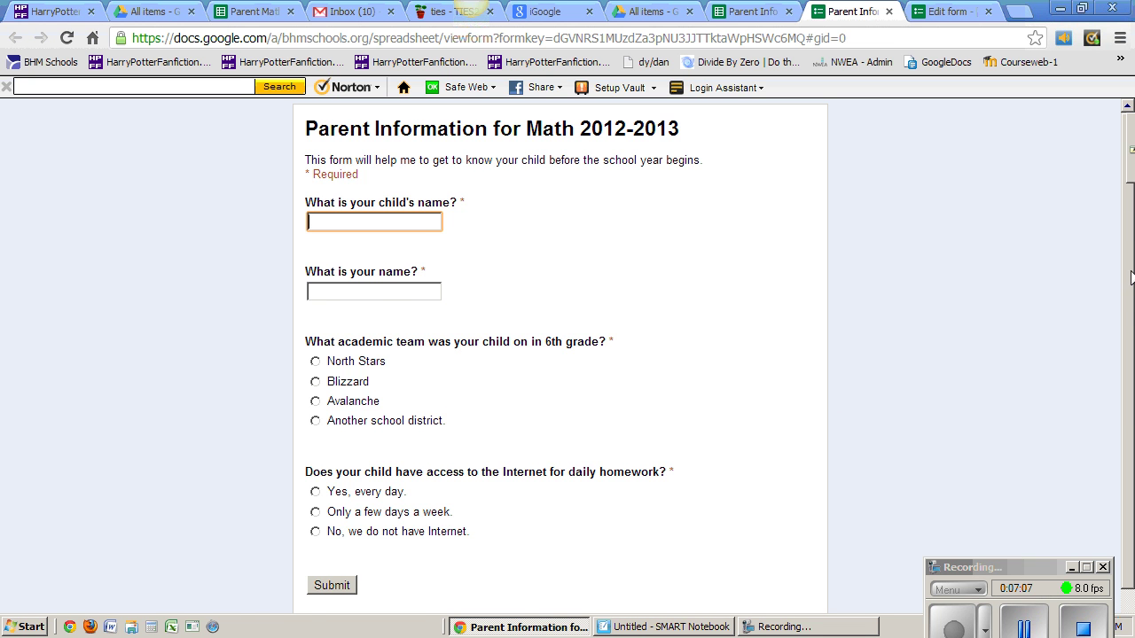
Step: Copy the live form's full web address
drag(1126, 284, 1132, 214)
click(853, 37)
key(ctrl+c)
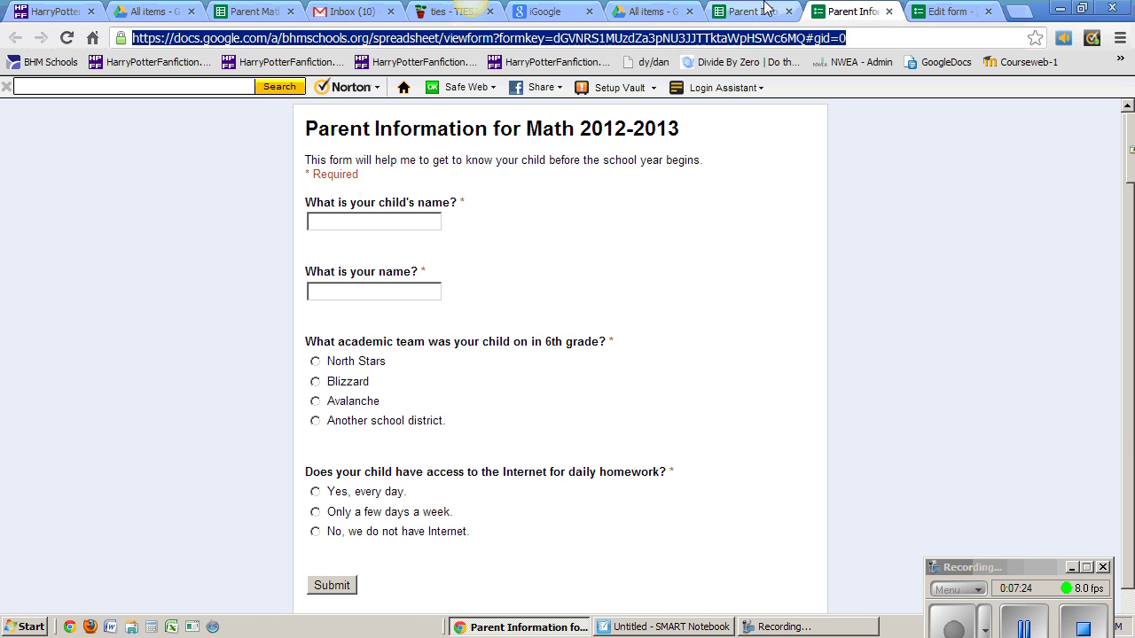
Step: Switch to Gmail from Drive, start a new message and paste the form's link into the message body
click(646, 12)
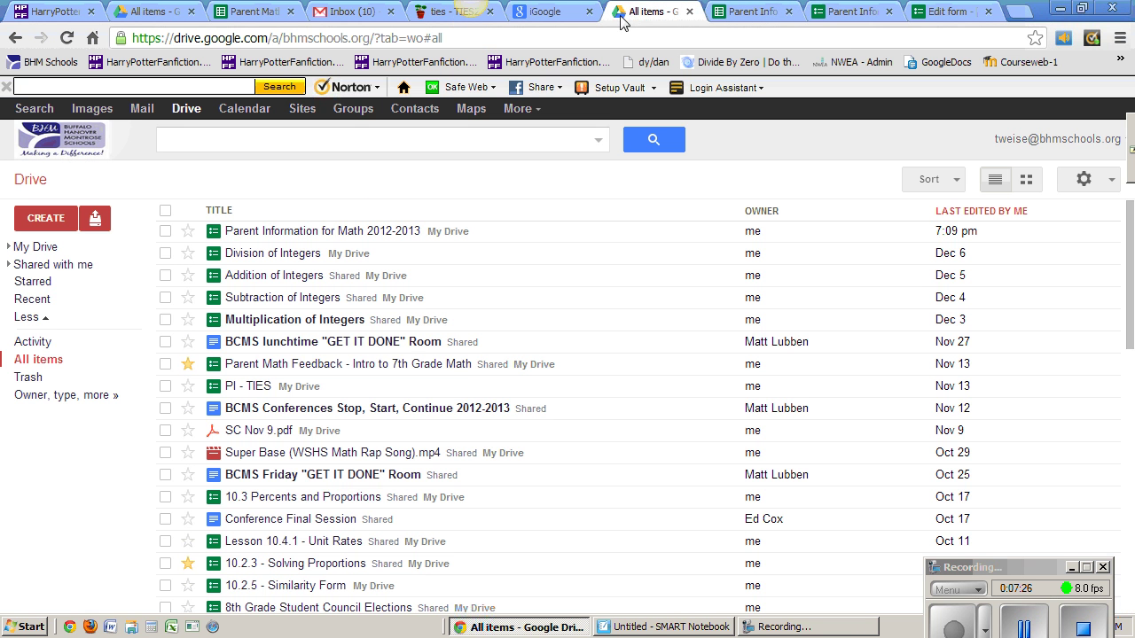
click(143, 109)
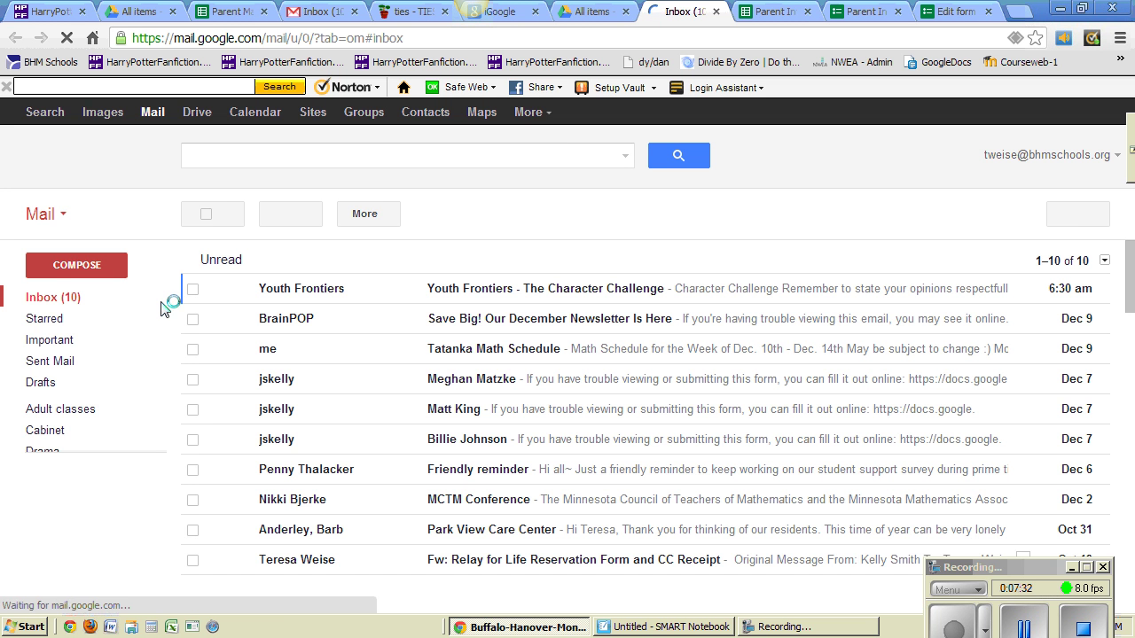
click(71, 271)
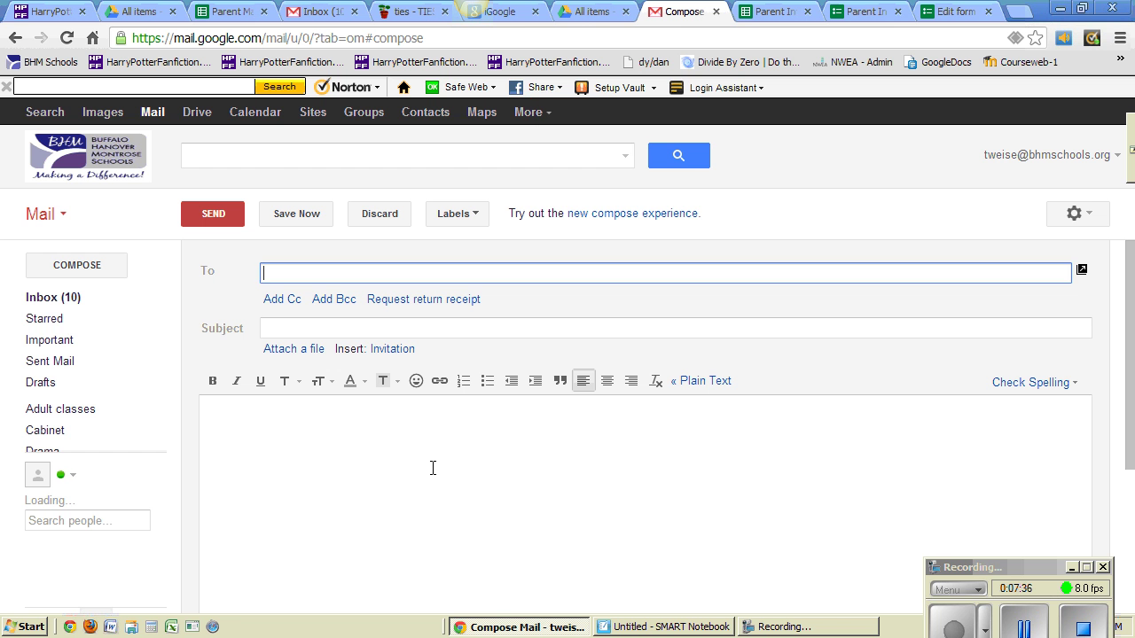
click(433, 468)
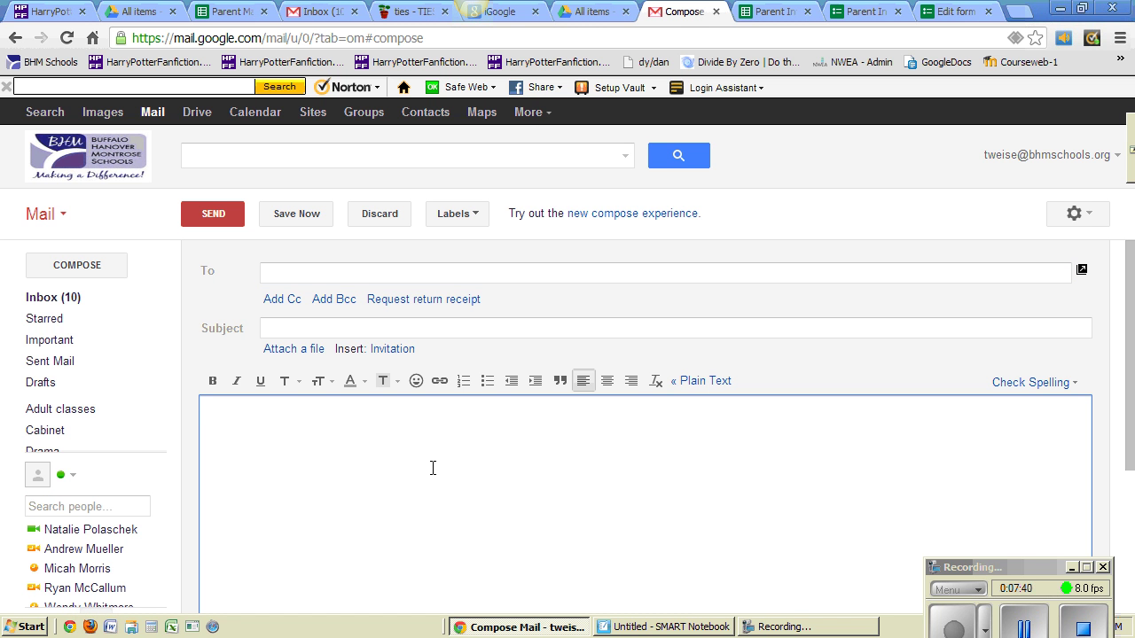
key(ctrl+v)
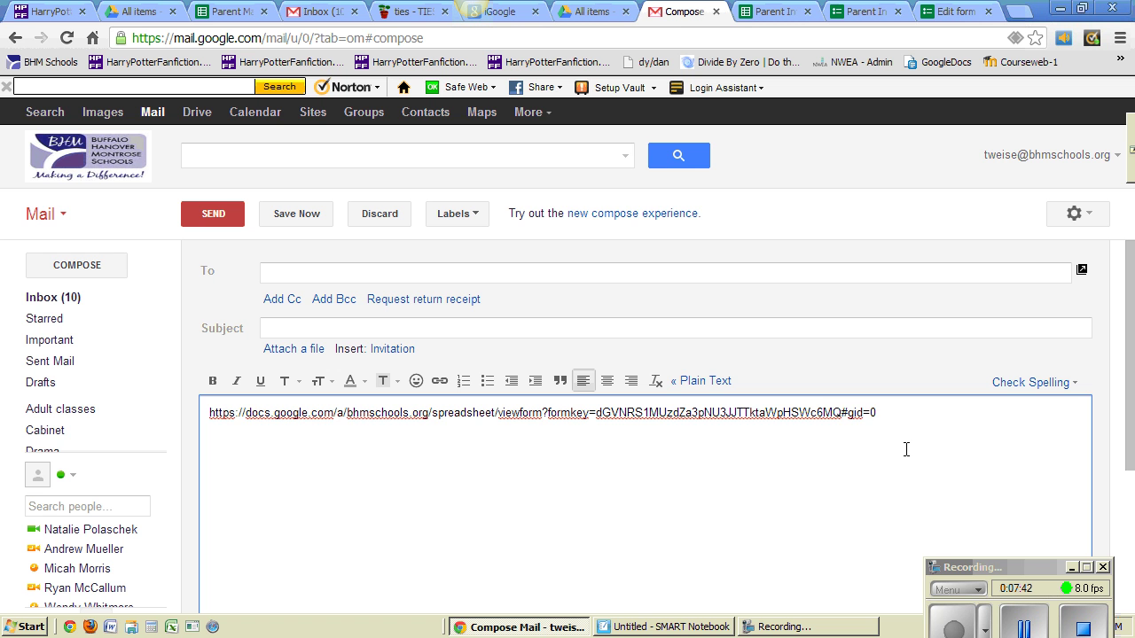
Step: Close the live form and return to the form's response spreadsheet
click(848, 12)
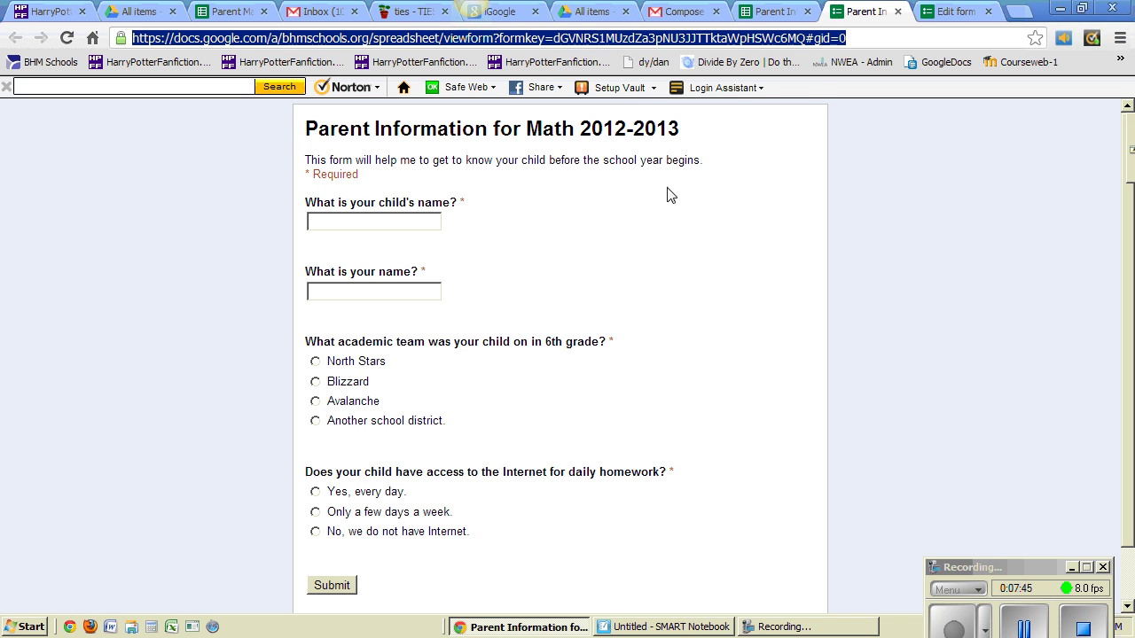
click(898, 11)
click(768, 11)
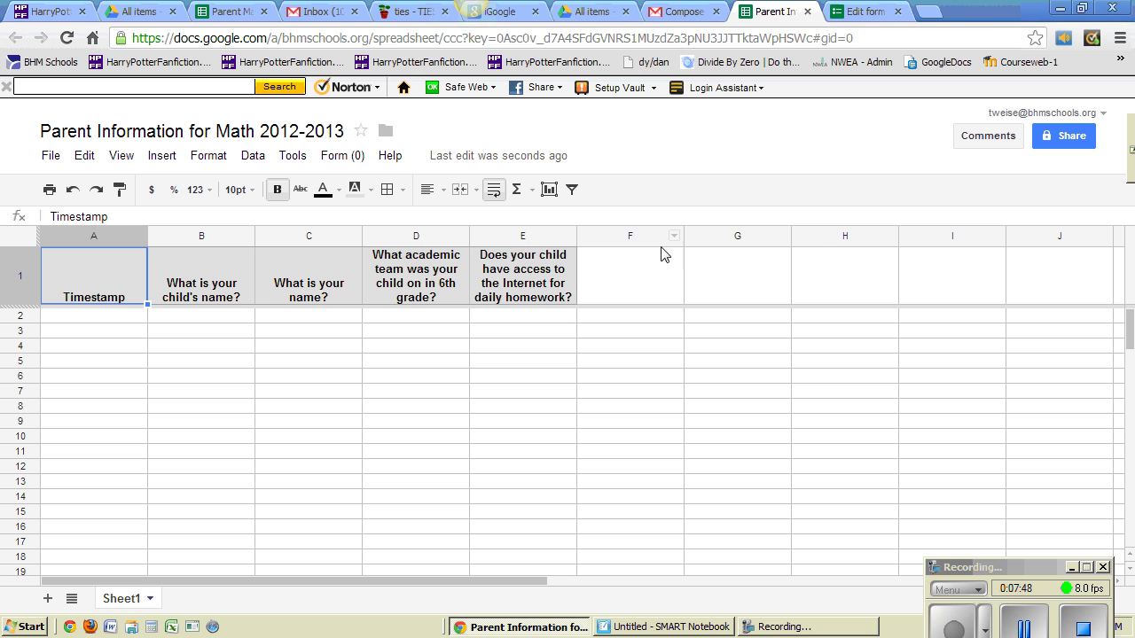
Step: Examine the form's email settings from the response spreadsheet and from the form editor, without sending anything
click(334, 159)
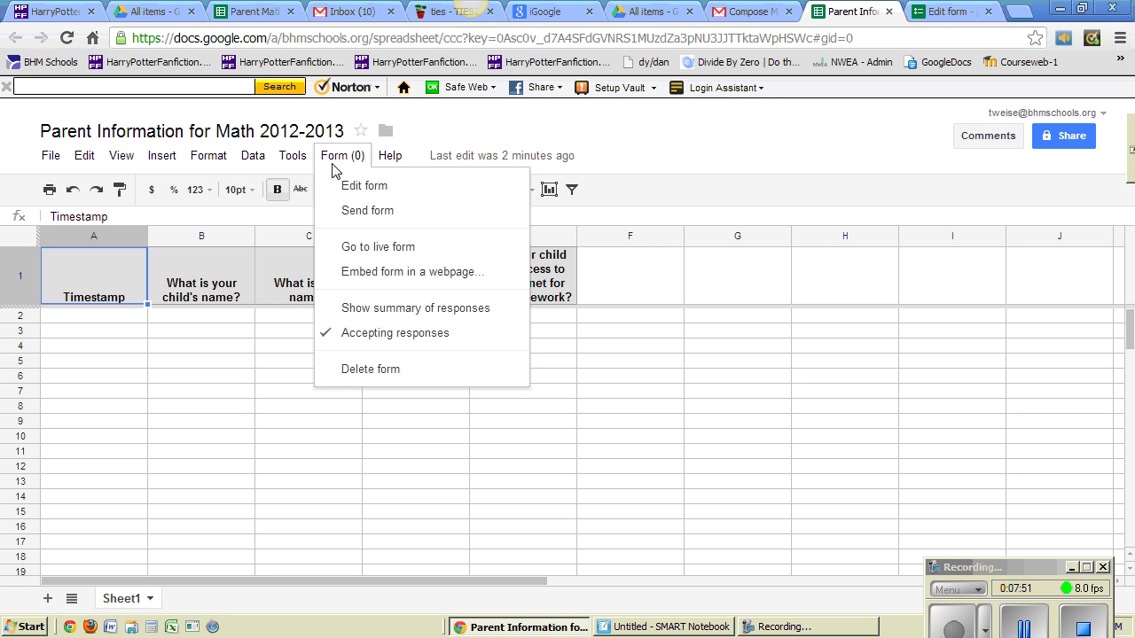
click(357, 213)
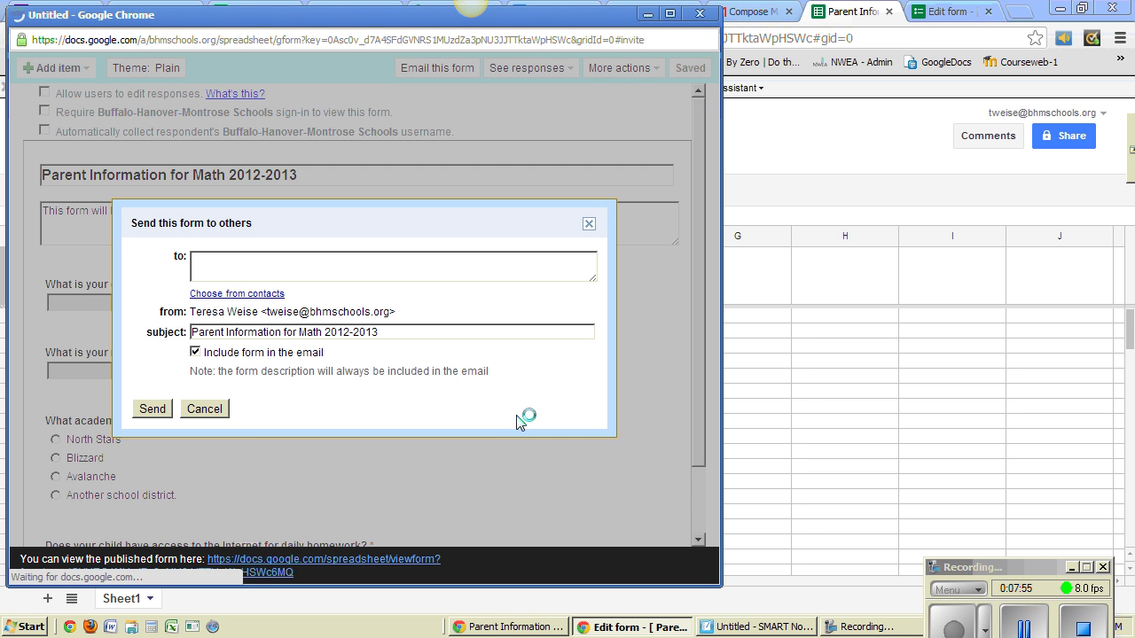
click(259, 266)
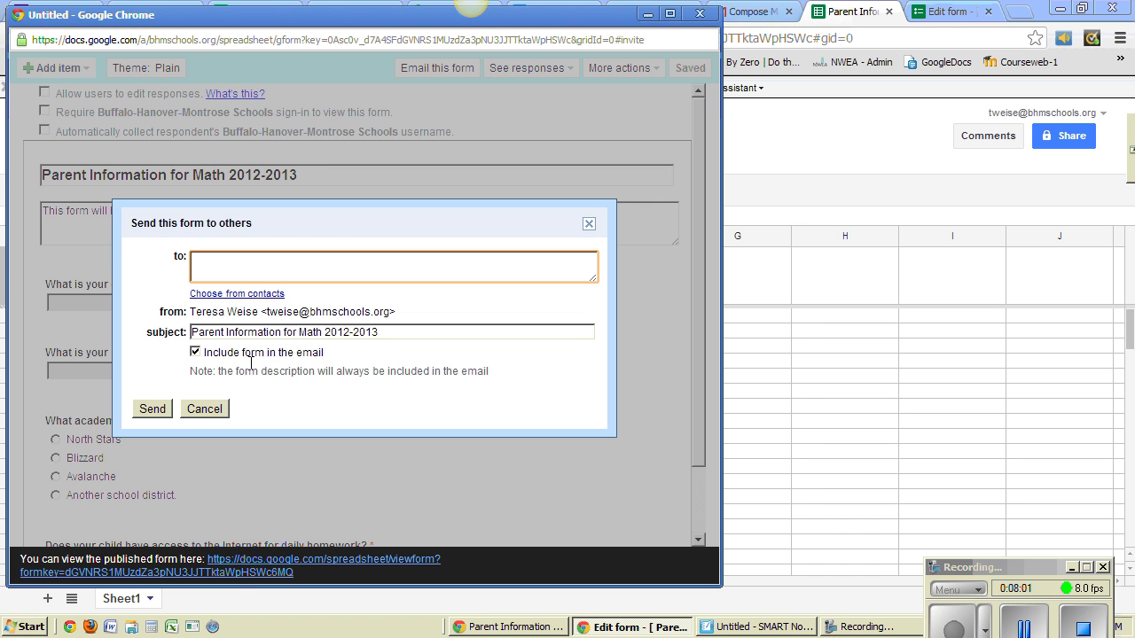
click(195, 412)
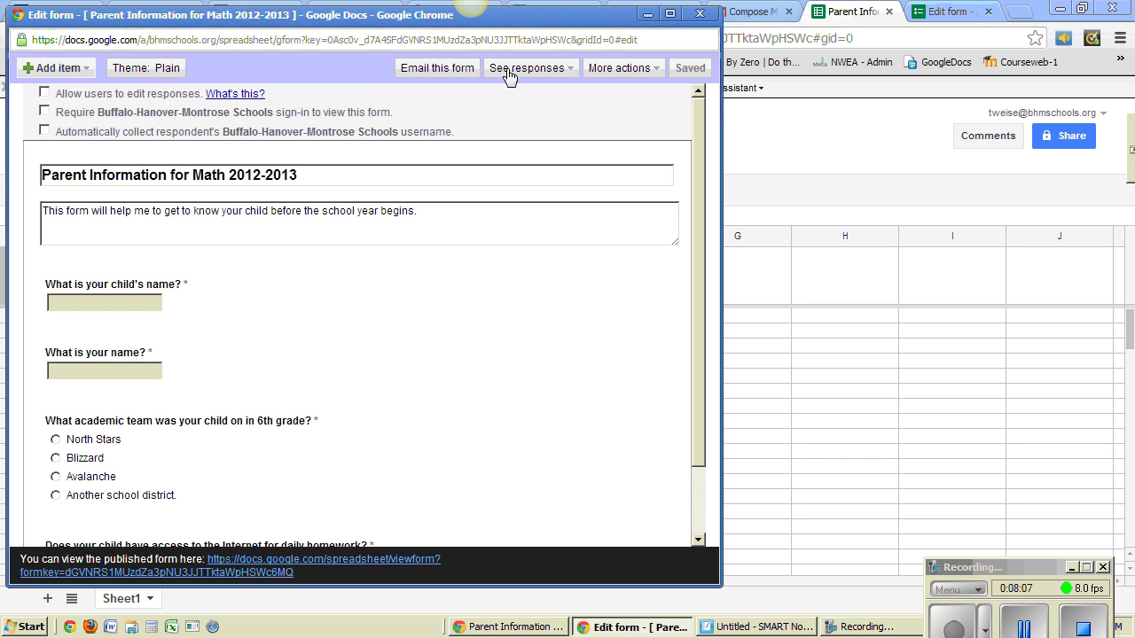
click(448, 74)
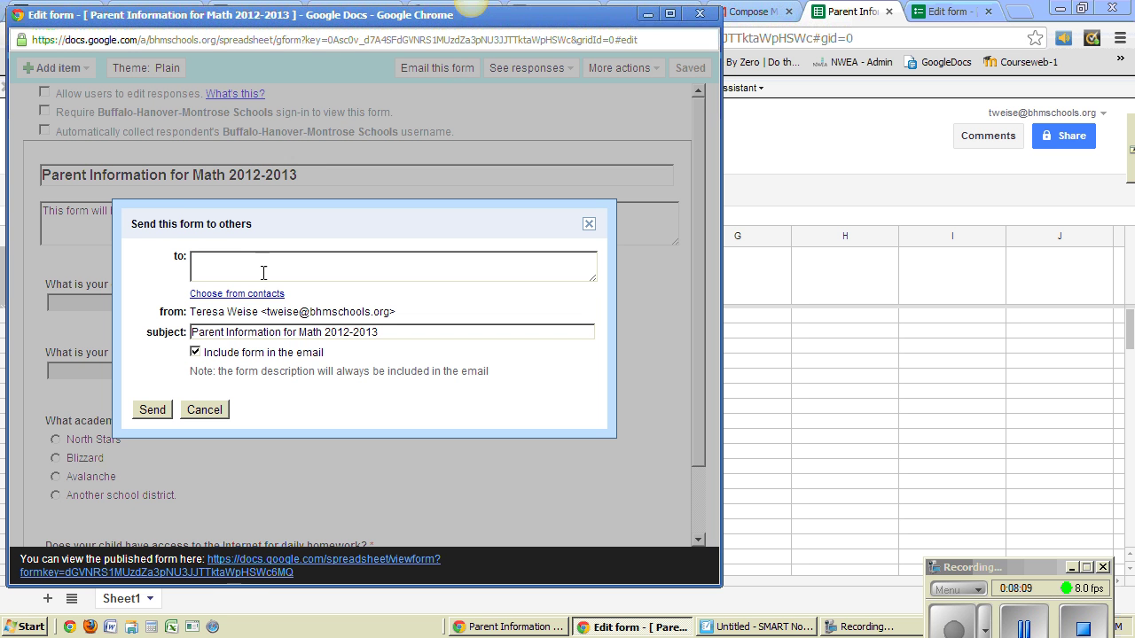
click(205, 409)
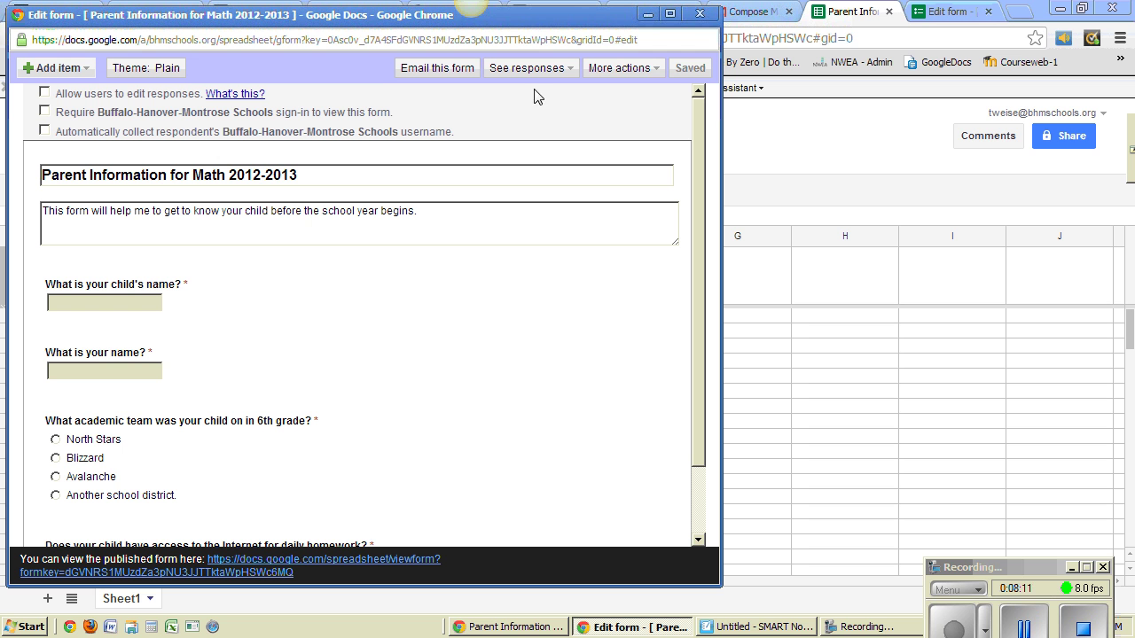
Step: Review the form editor's additional actions and response viewing options, and close the editor window
click(618, 71)
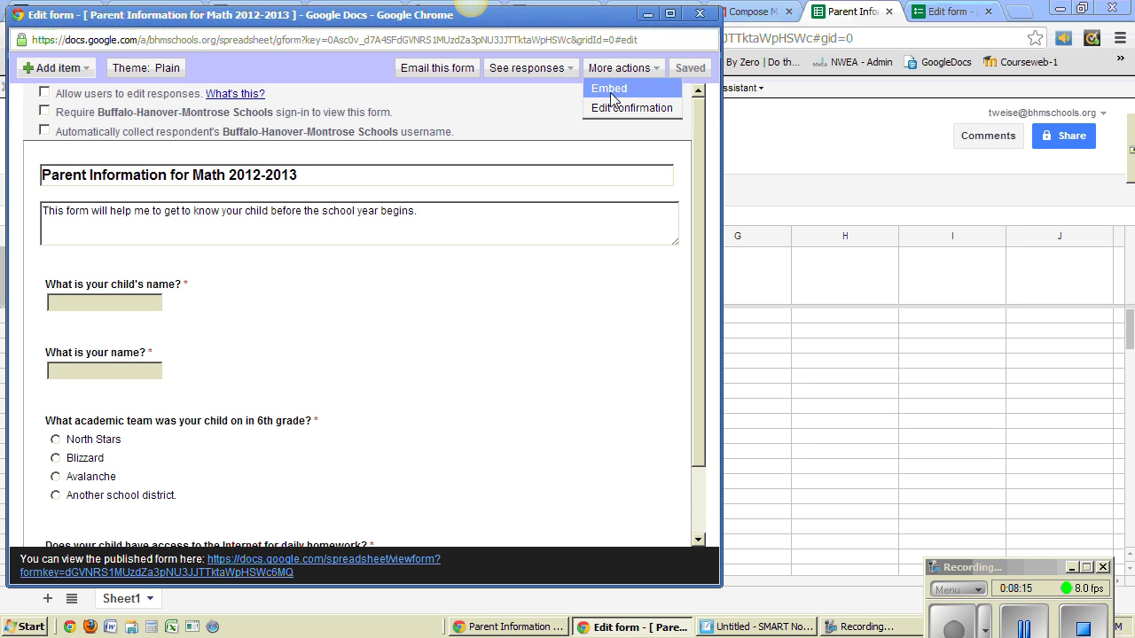
click(521, 71)
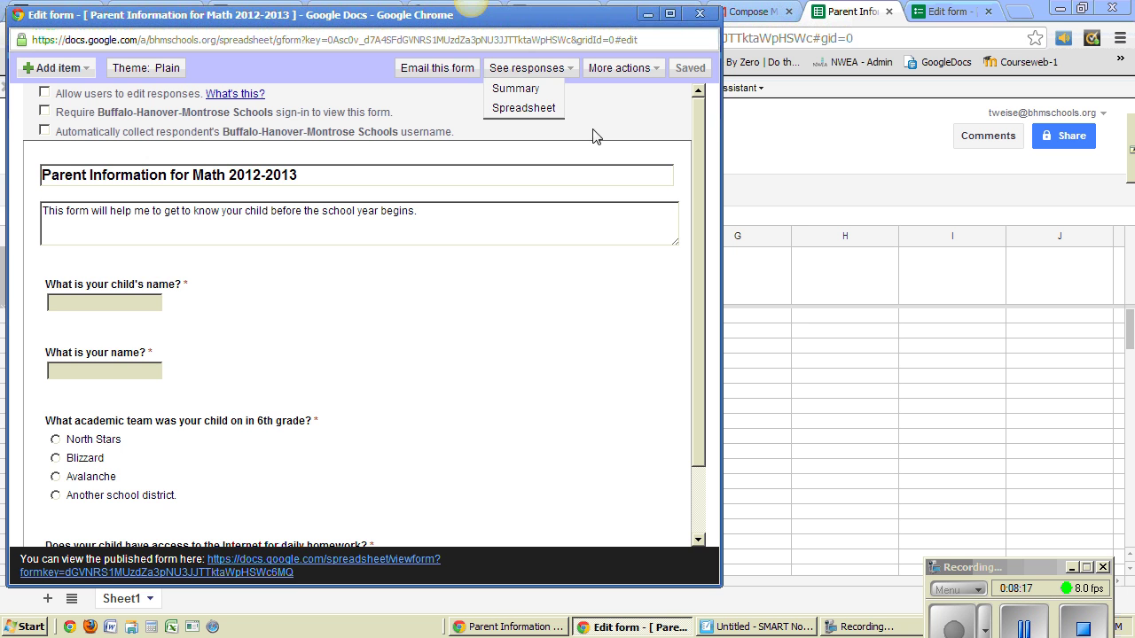
click(697, 16)
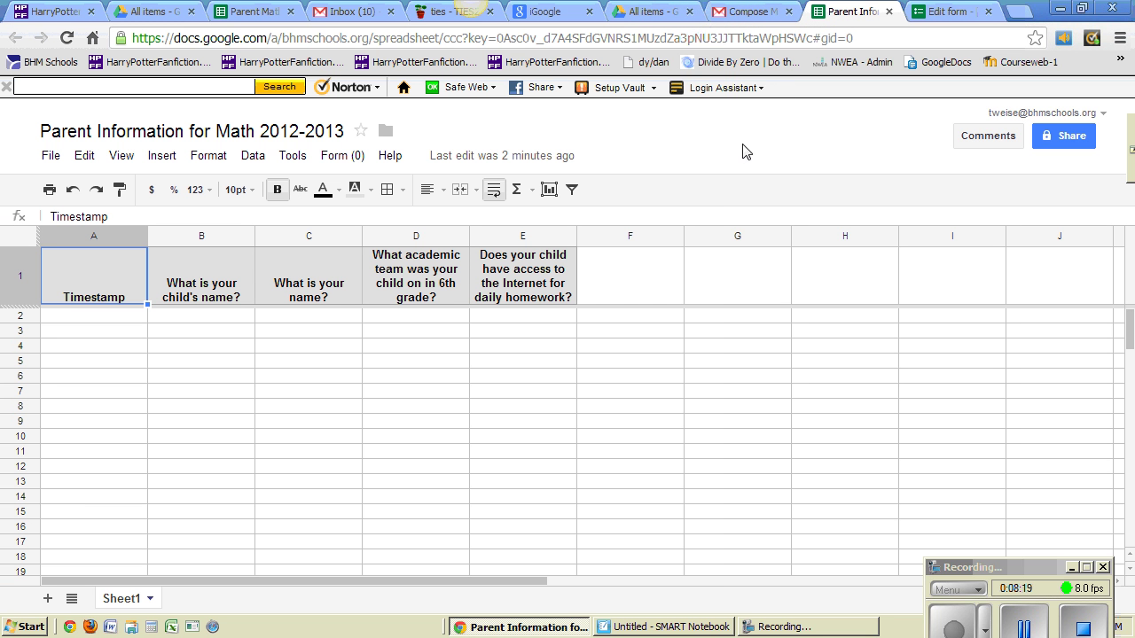